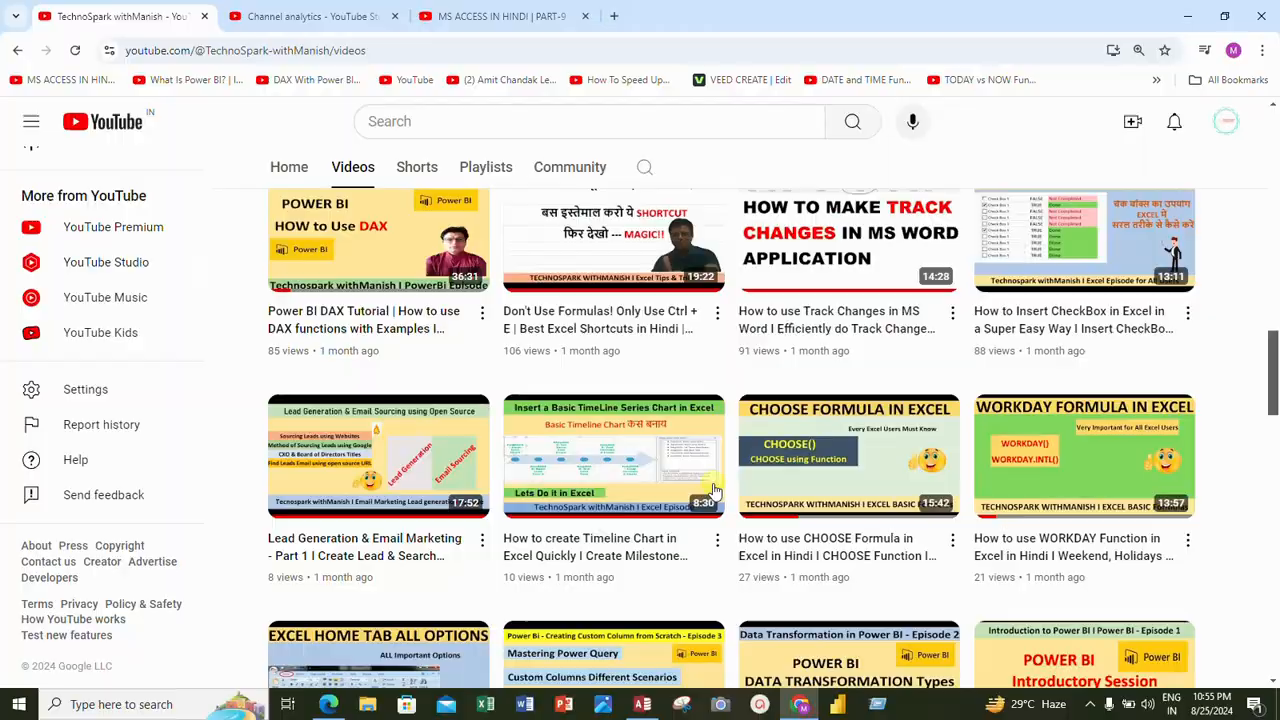
# Look through the channel's uploaded videos on YouTube, from the latest down to the older ones
pyautogui.scroll(-5, 688, 451)
pyautogui.scroll(7, 689, 450)
pyautogui.scroll(8, 688, 451)
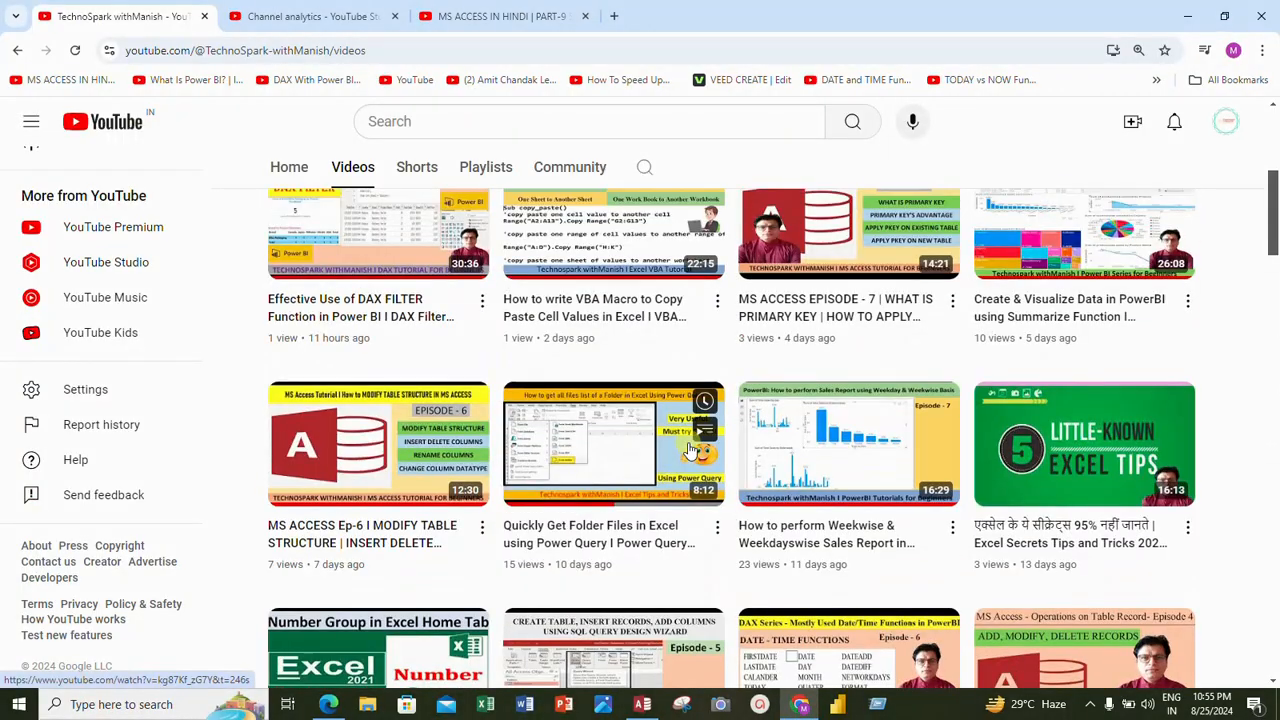
pyautogui.scroll(4, 688, 451)
pyautogui.scroll(-4, 688, 451)
pyautogui.scroll(-13, 688, 451)
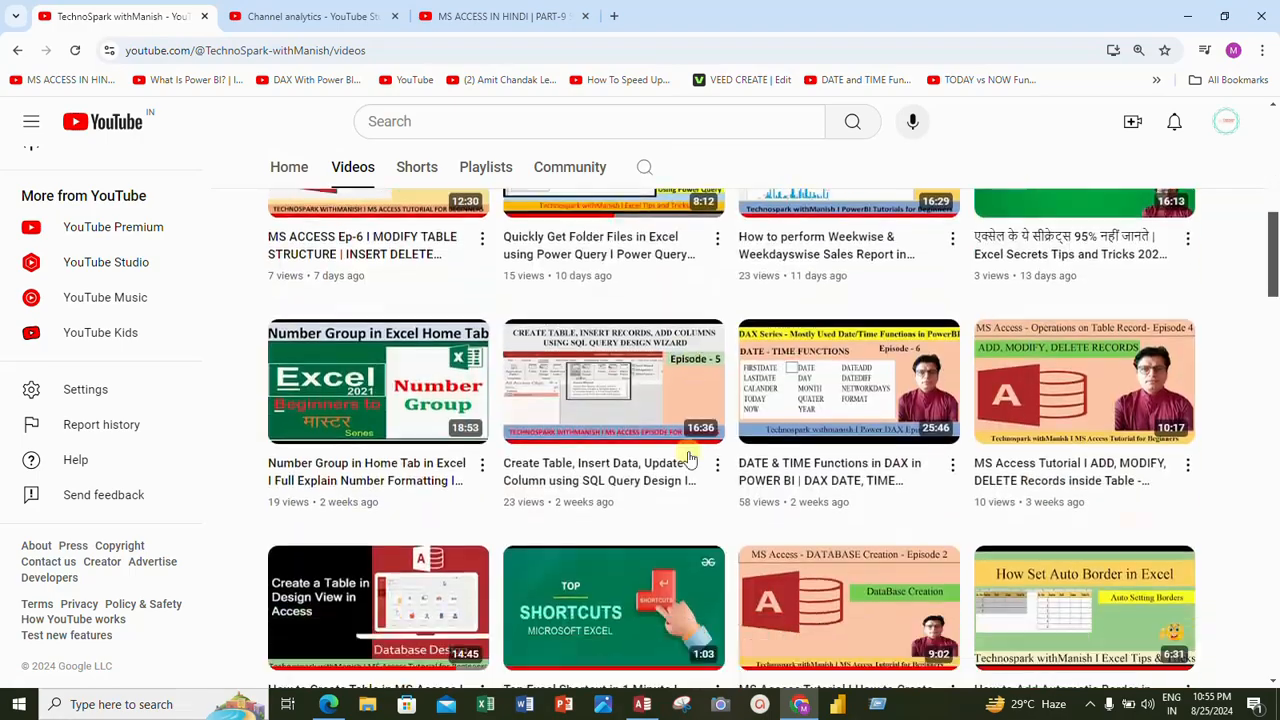
pyautogui.scroll(-15, 688, 451)
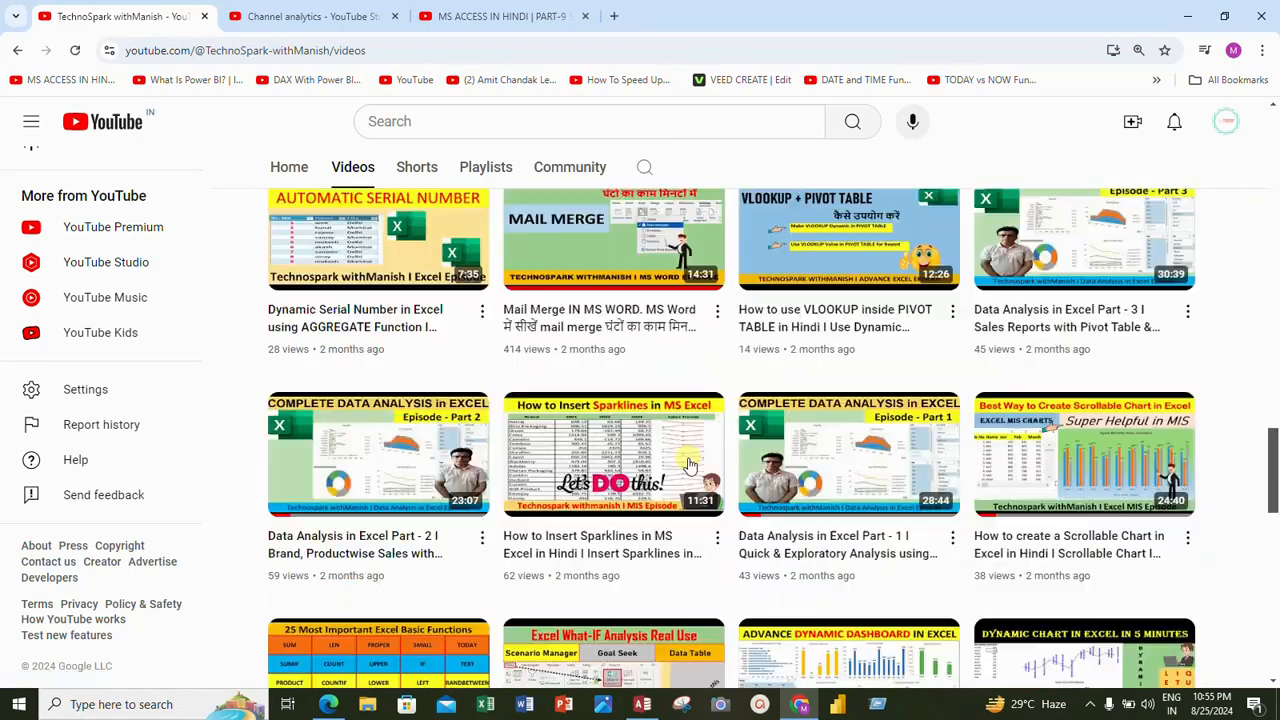
pyautogui.scroll(1, 693, 397)
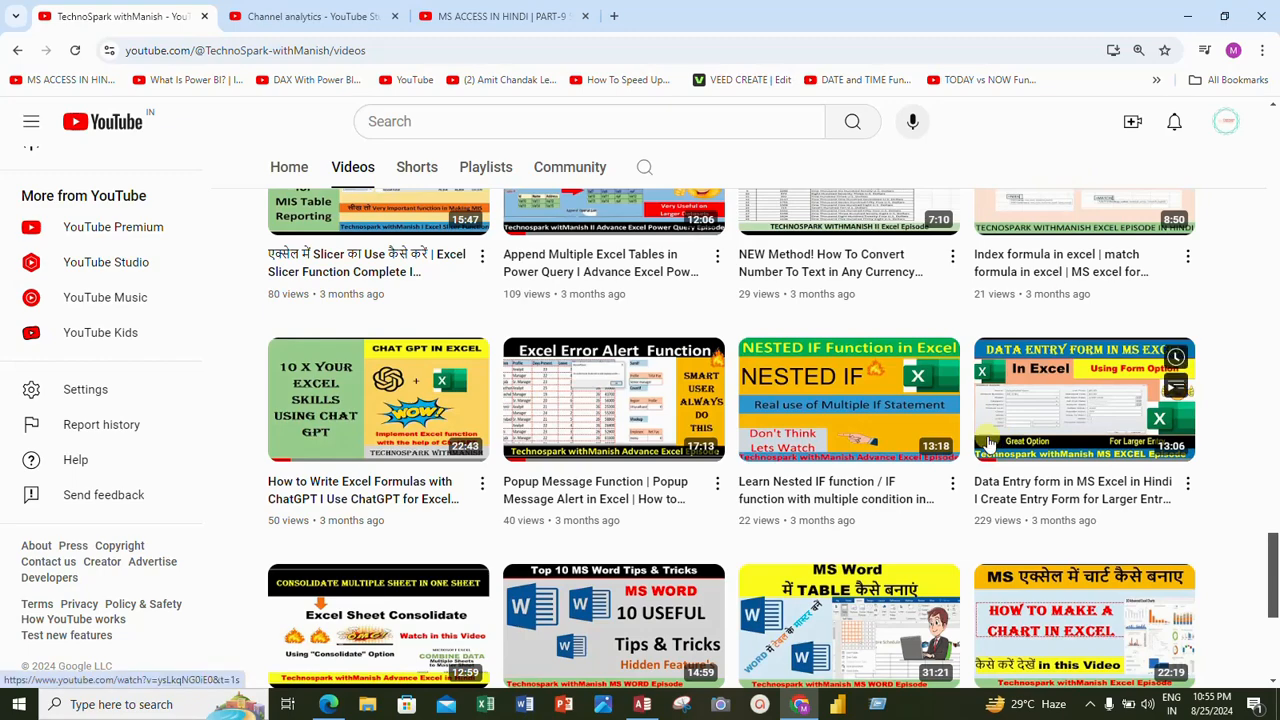
pyautogui.scroll(-2, 985, 440)
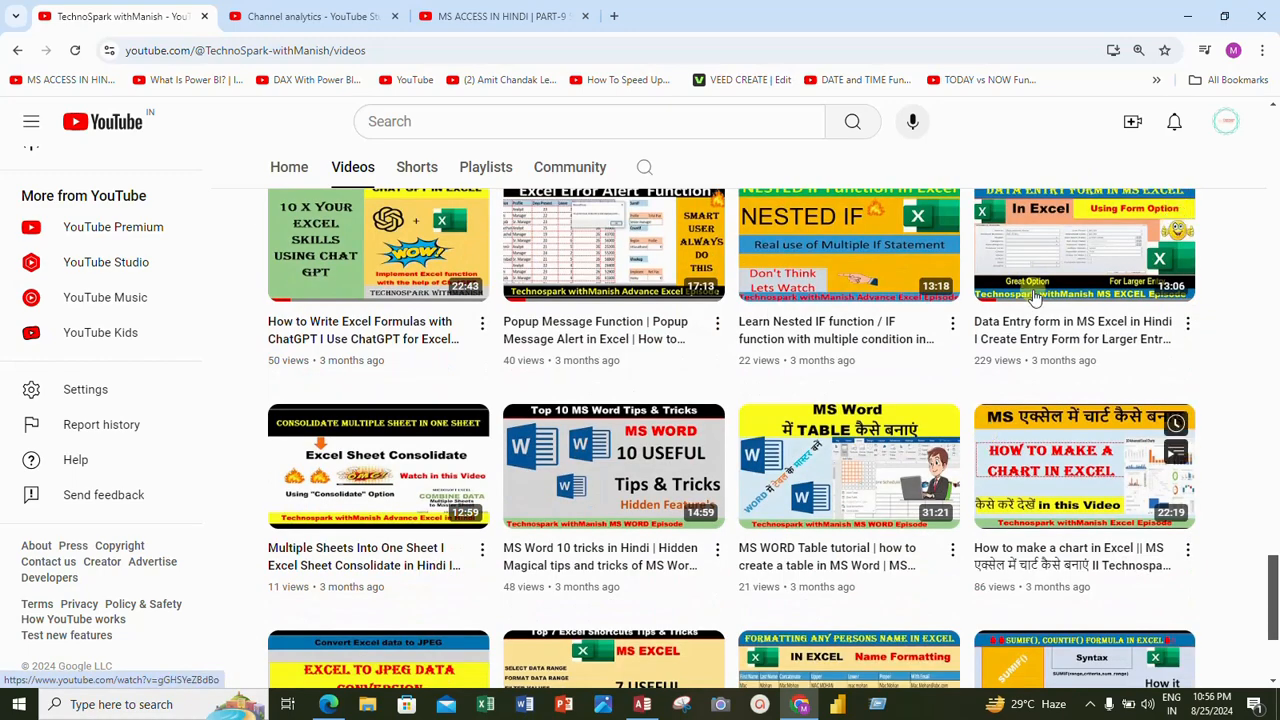
pyautogui.click(1190, 22)
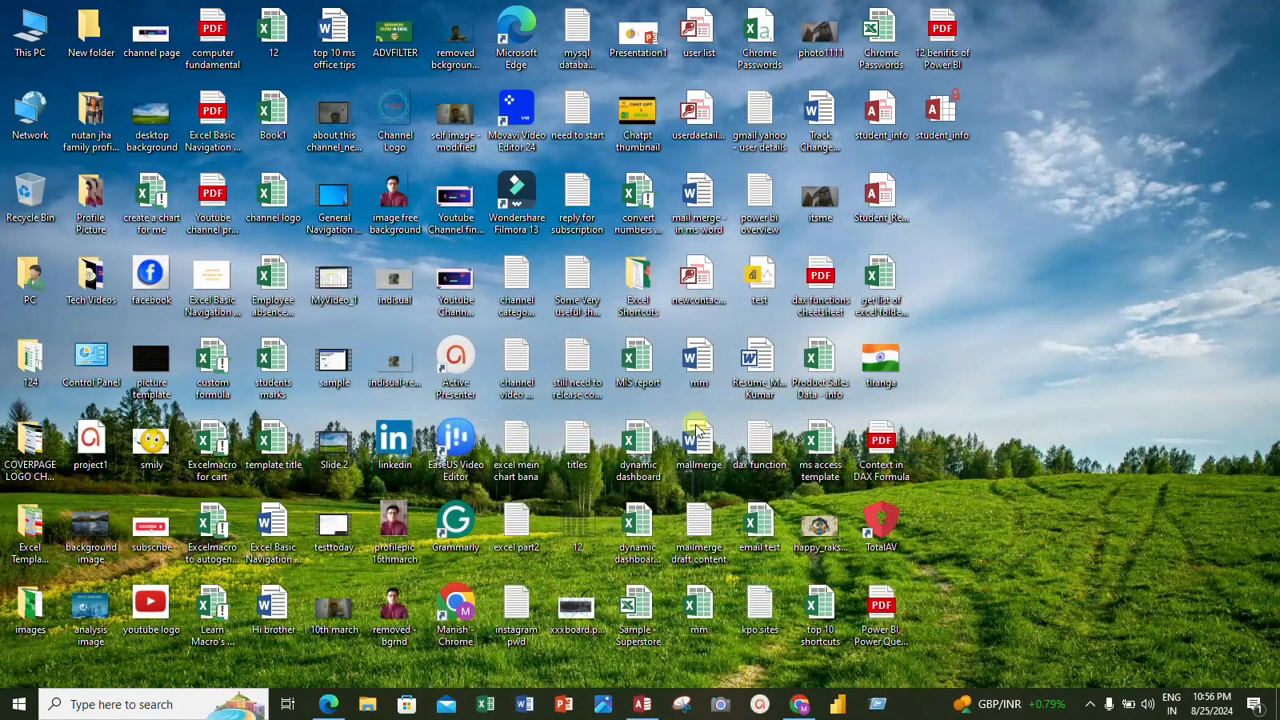
pyautogui.click(803, 705)
pyautogui.scroll(5, 640, 483)
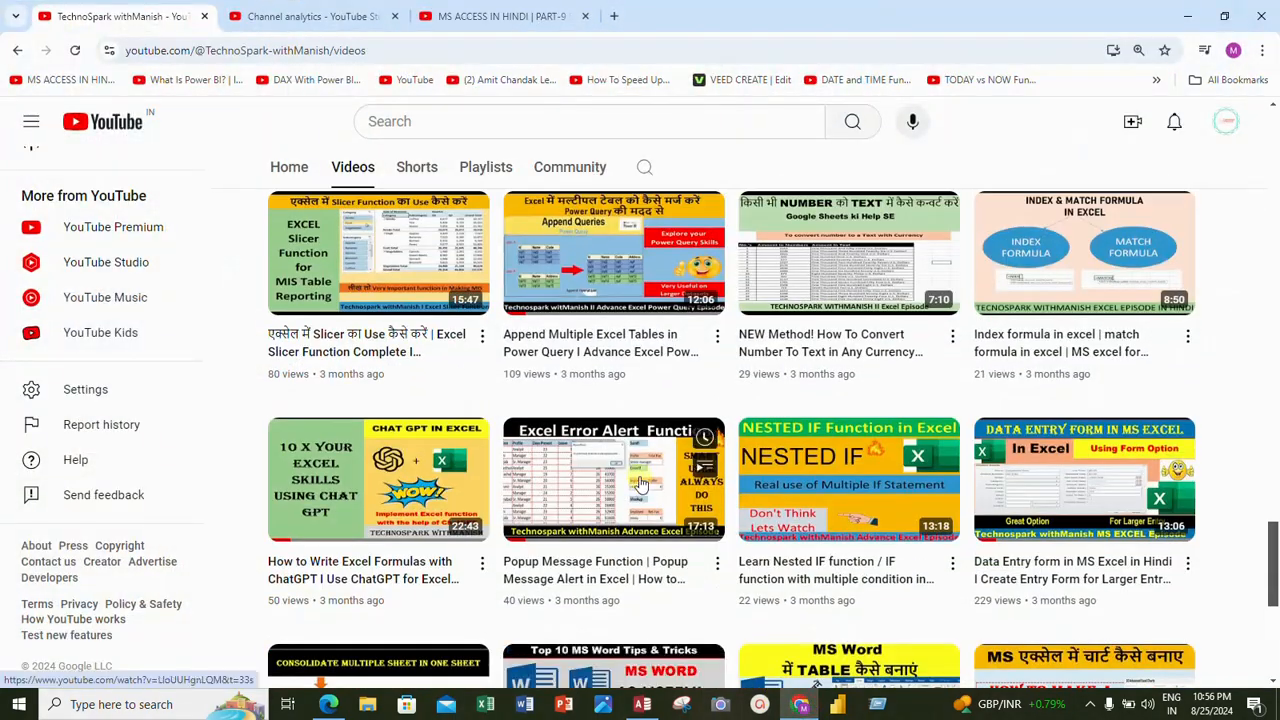
pyautogui.scroll(15, 641, 483)
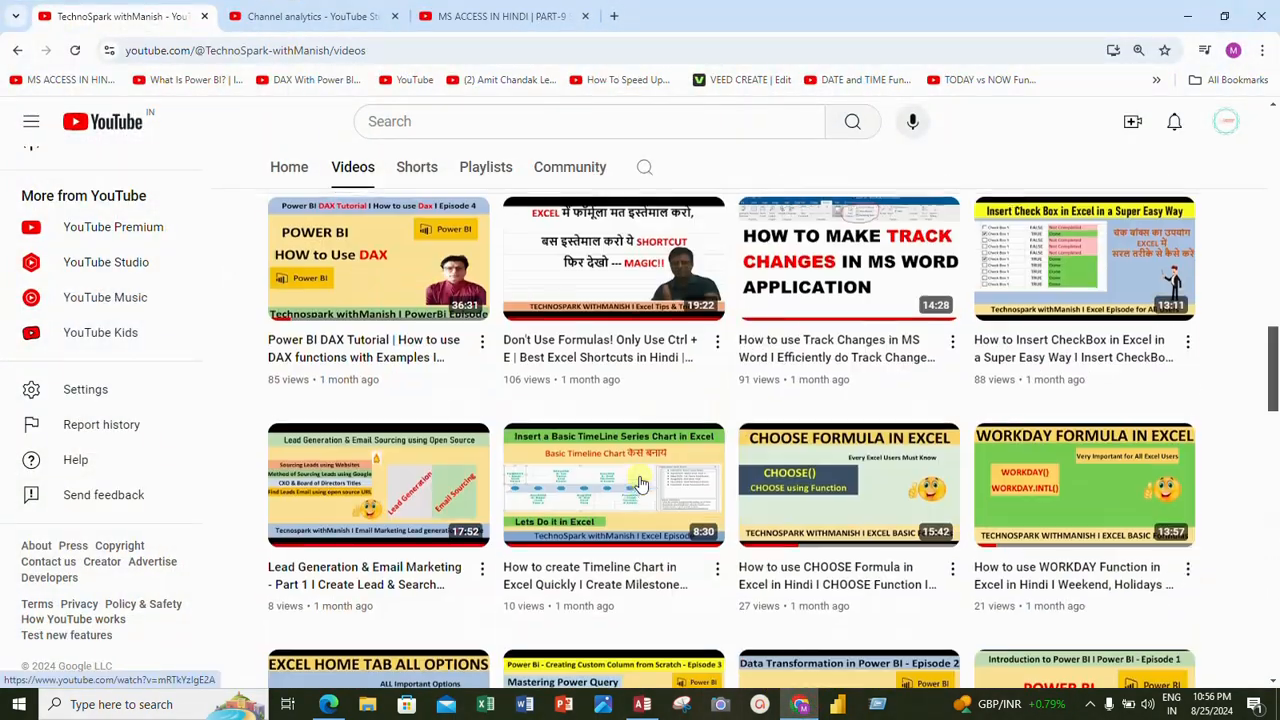
pyautogui.scroll(4, 641, 483)
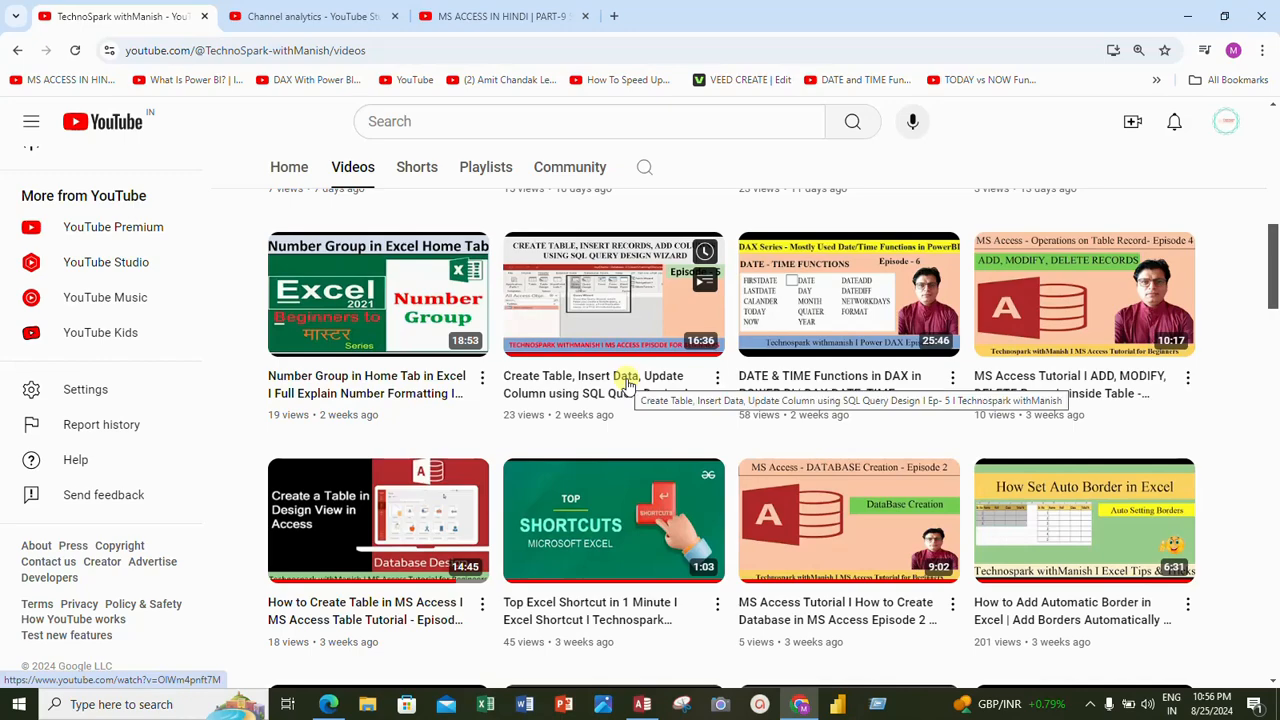
pyautogui.scroll(10, 640, 395)
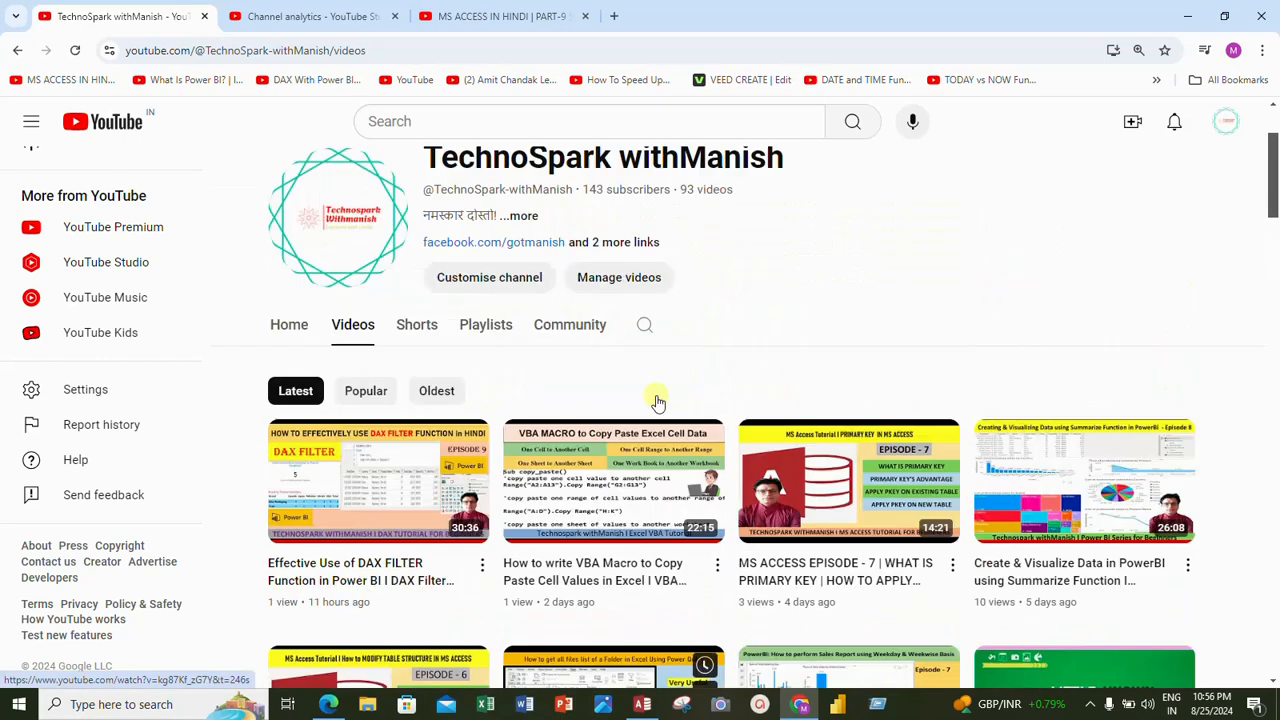
pyautogui.scroll(-3, 660, 398)
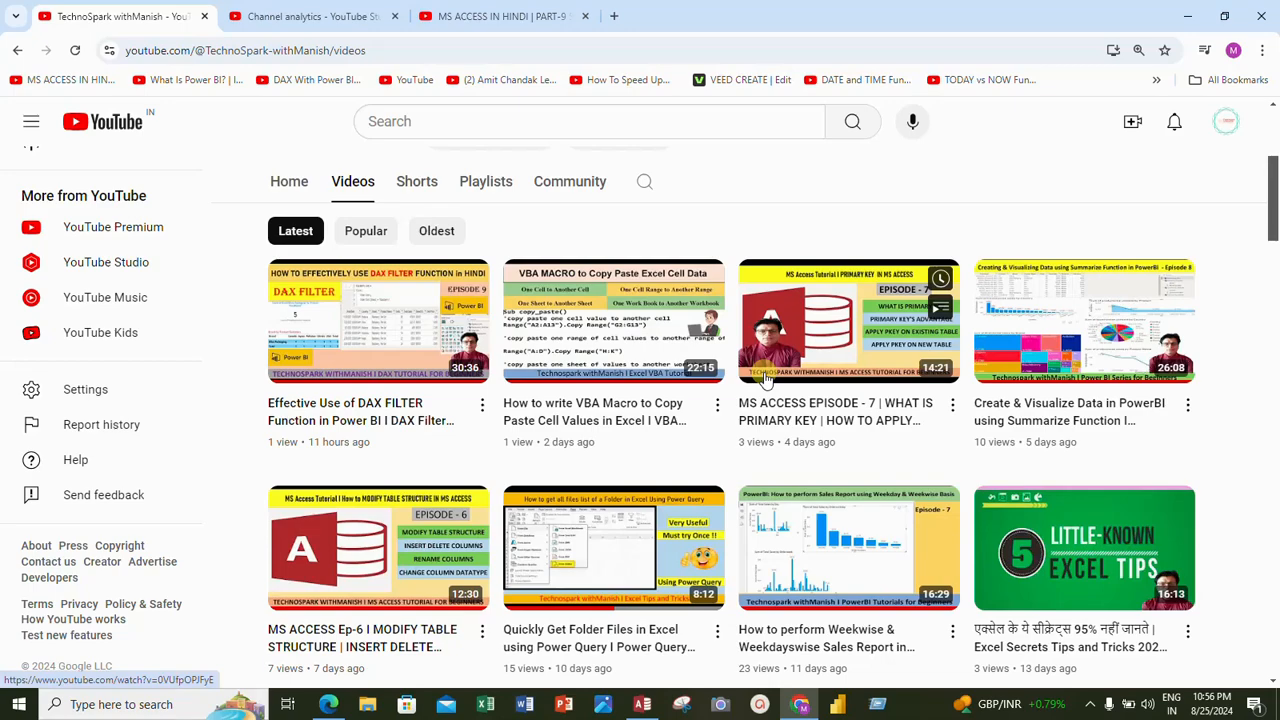
pyautogui.scroll(3, 985, 465)
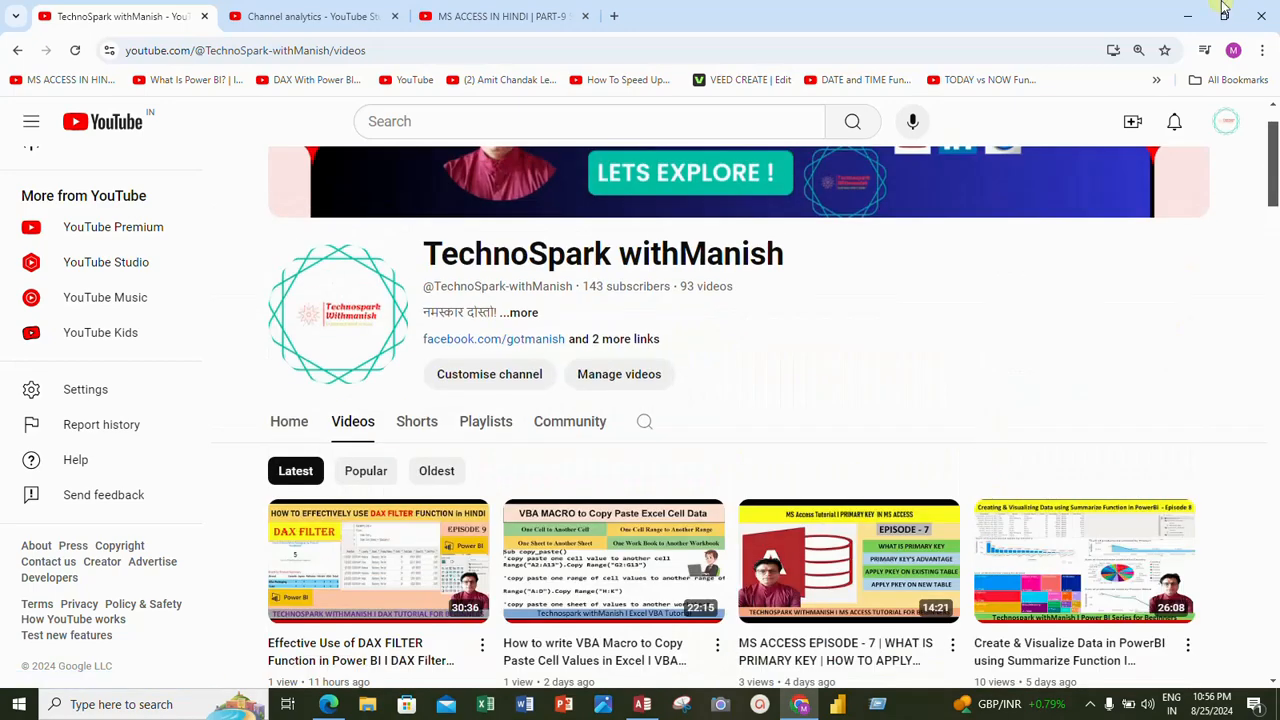
# Switch to the student_info database in Access and open the employee table
pyautogui.click(1187, 15)
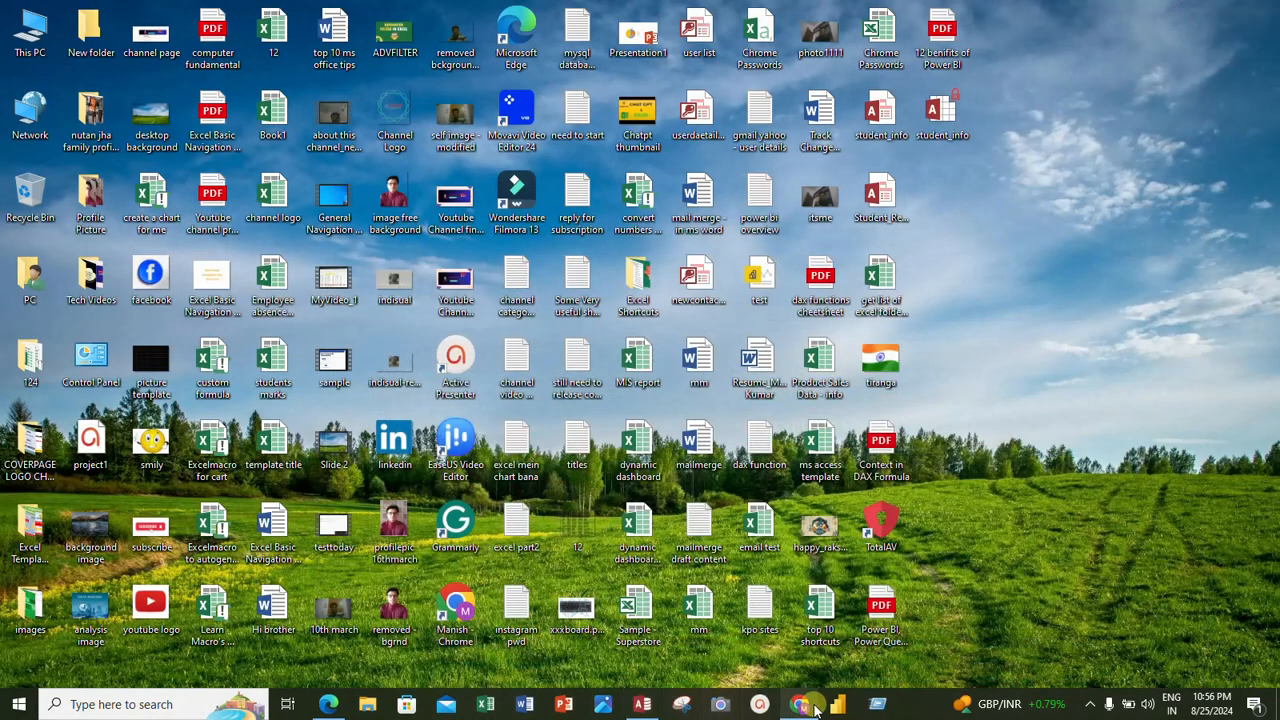
pyautogui.click(642, 704)
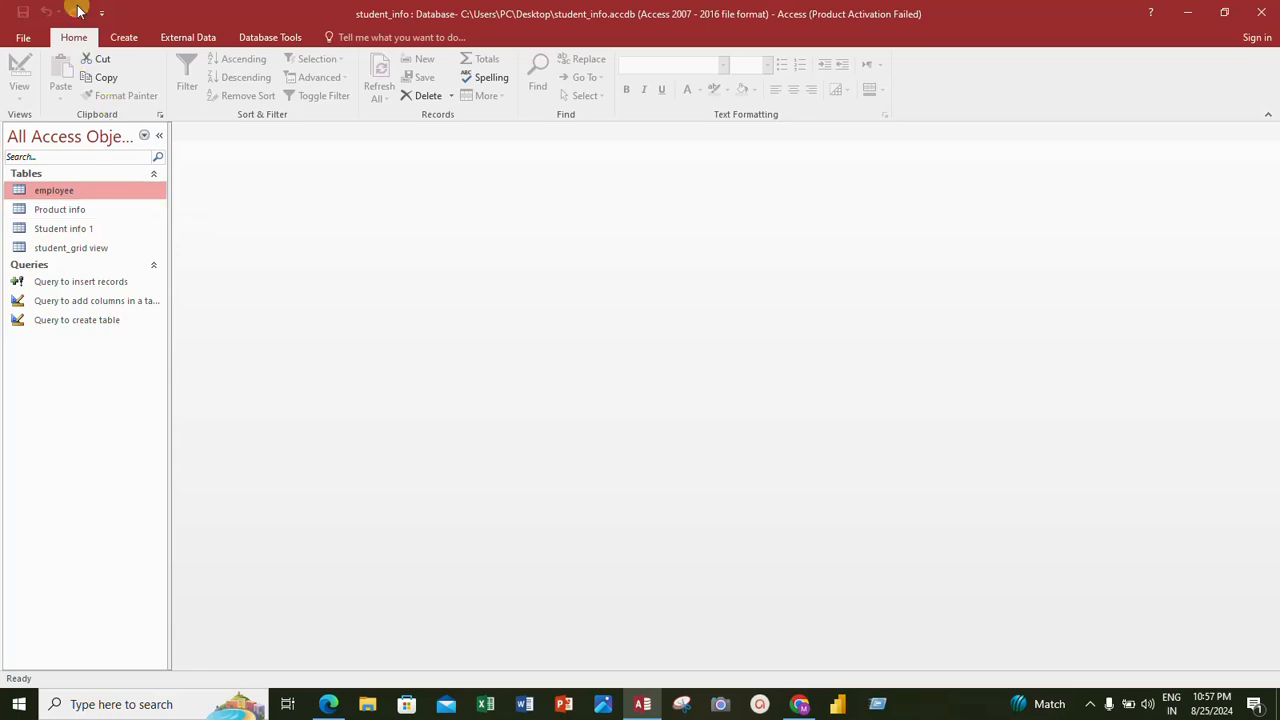
pyautogui.doubleClick(55, 197)
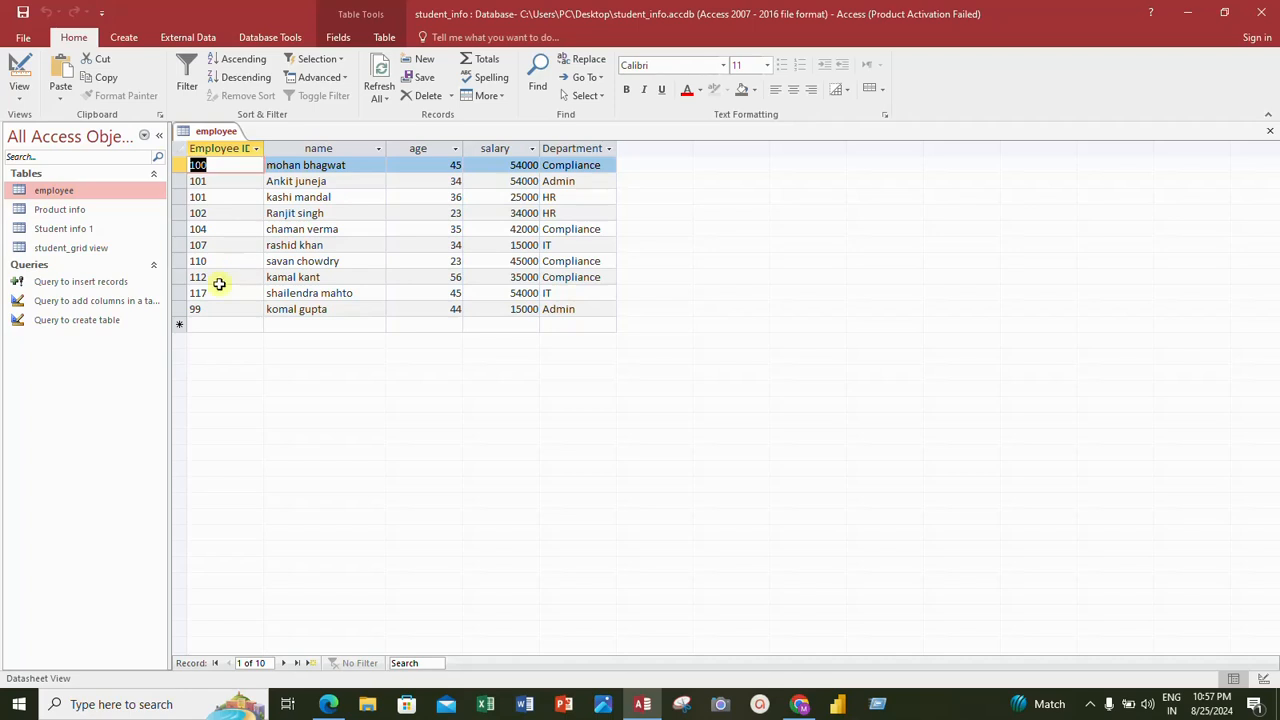
# Put a 1 in front of the Employee ID in the employee table's last record and save it
pyautogui.click(190, 309)
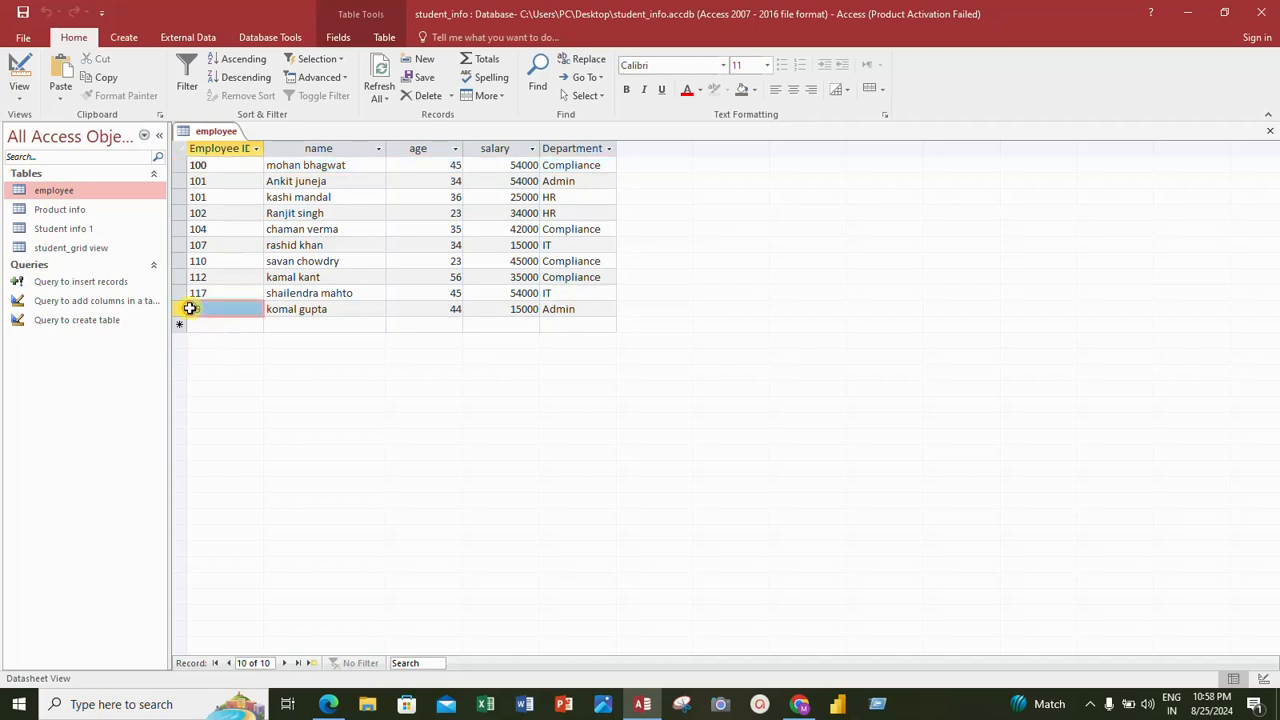
pyautogui.click(188, 309)
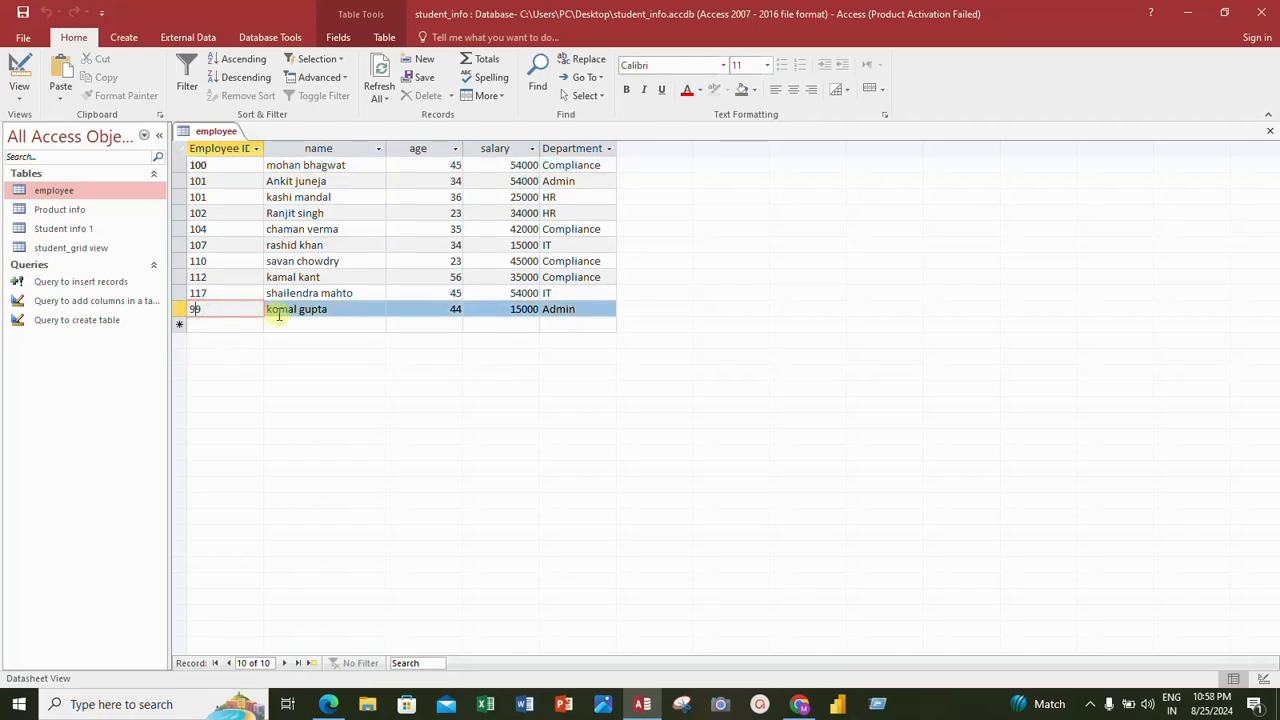
pyautogui.write('1')
pyautogui.click(24, 13)
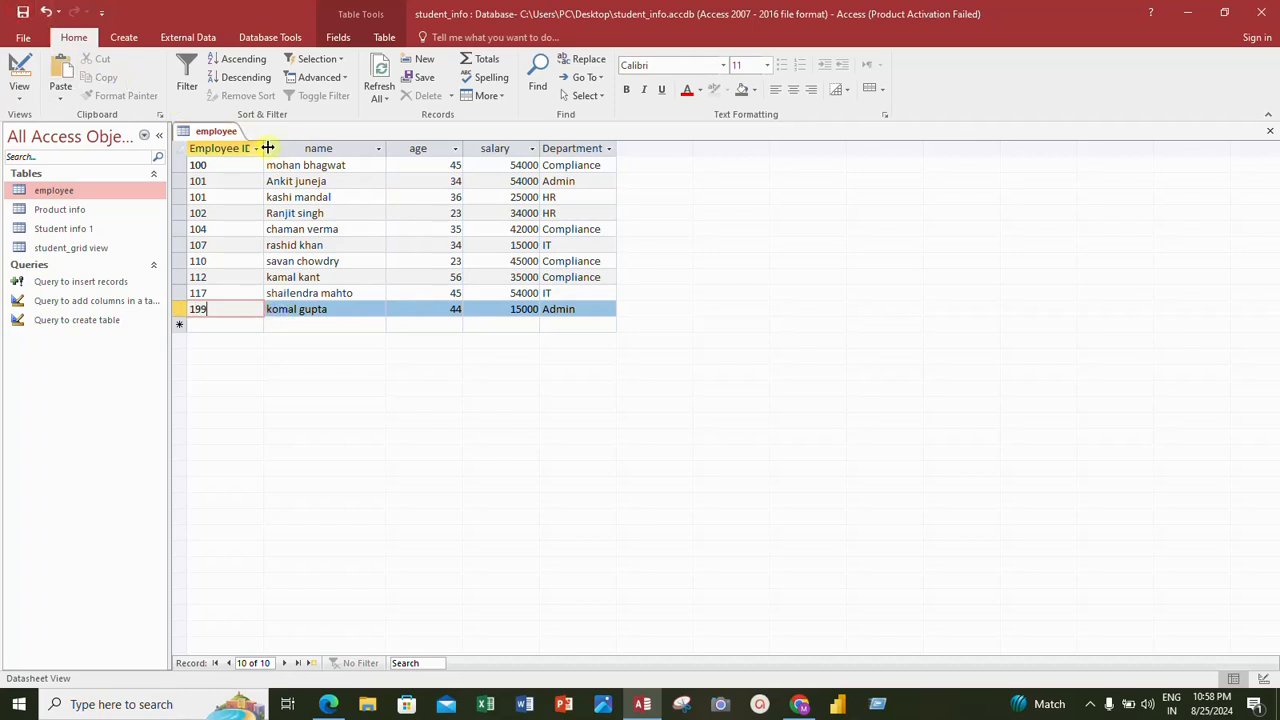
# Close the employee table and open it again in Datasheet View
pyautogui.rightClick(208, 131)
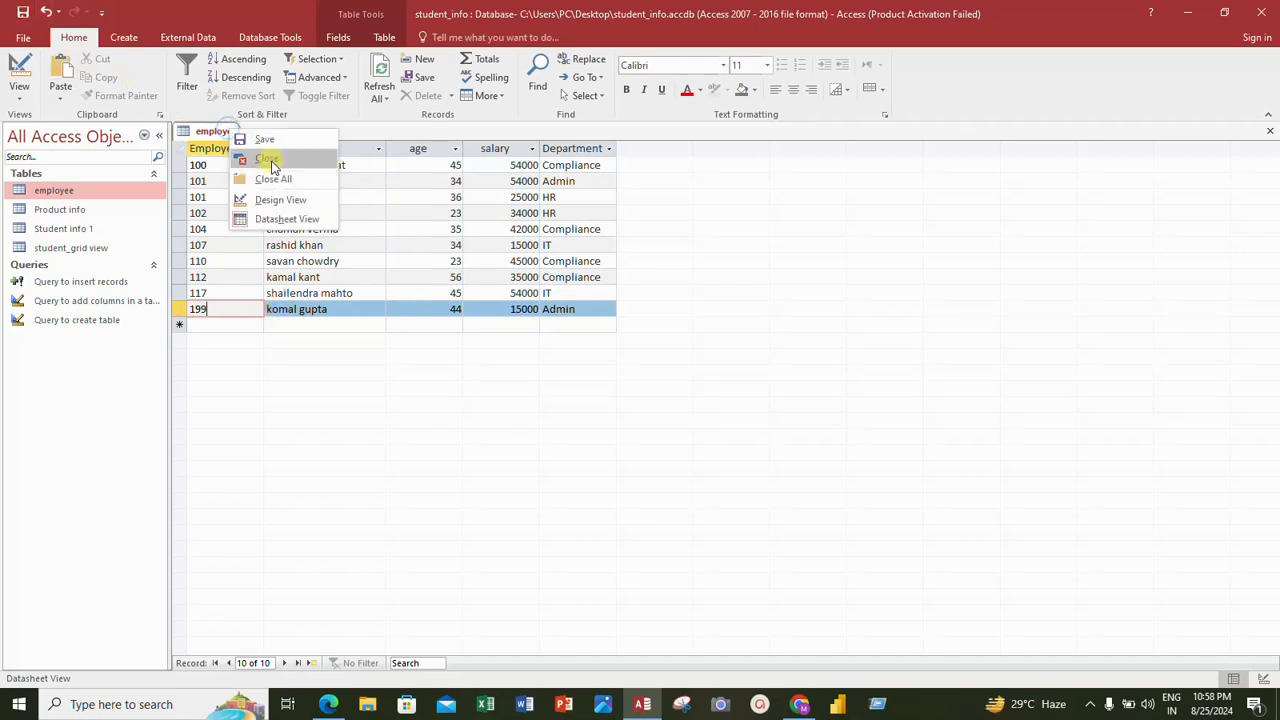
pyautogui.click(268, 160)
pyautogui.doubleClick(71, 192)
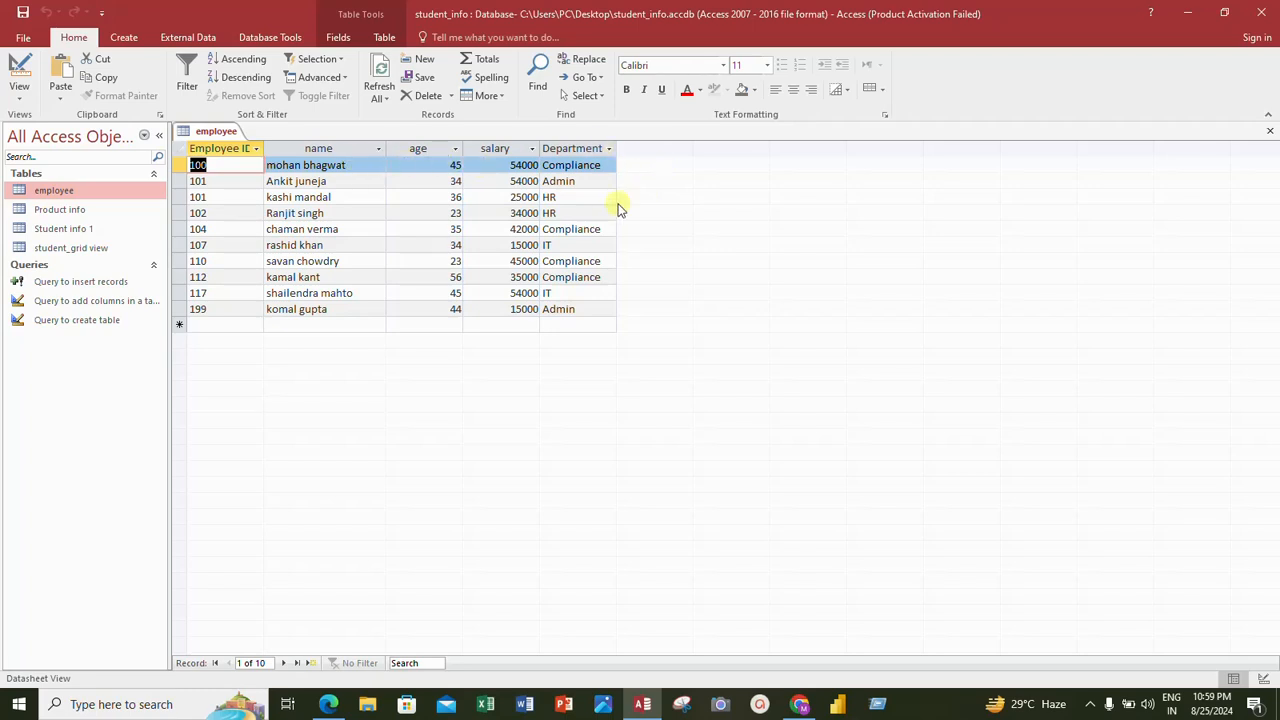
# Sort the employee table by the name column in ascending order
pyautogui.click(348, 167)
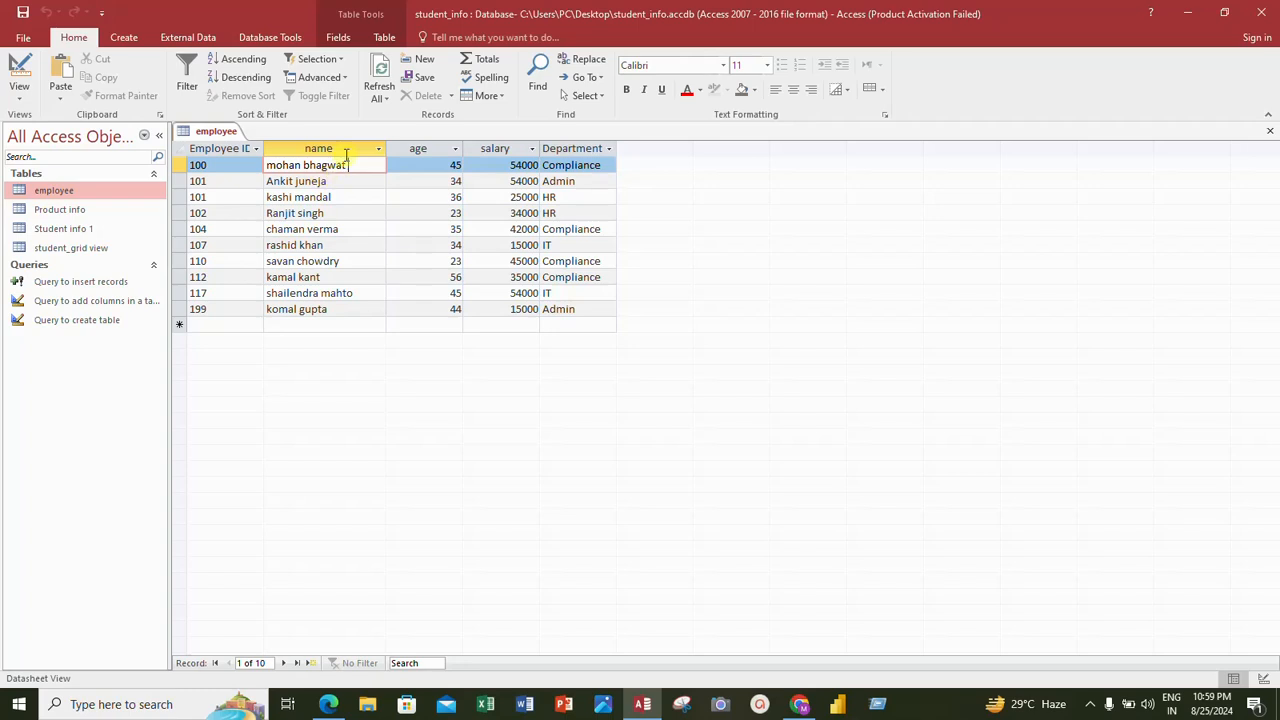
pyautogui.click(279, 216)
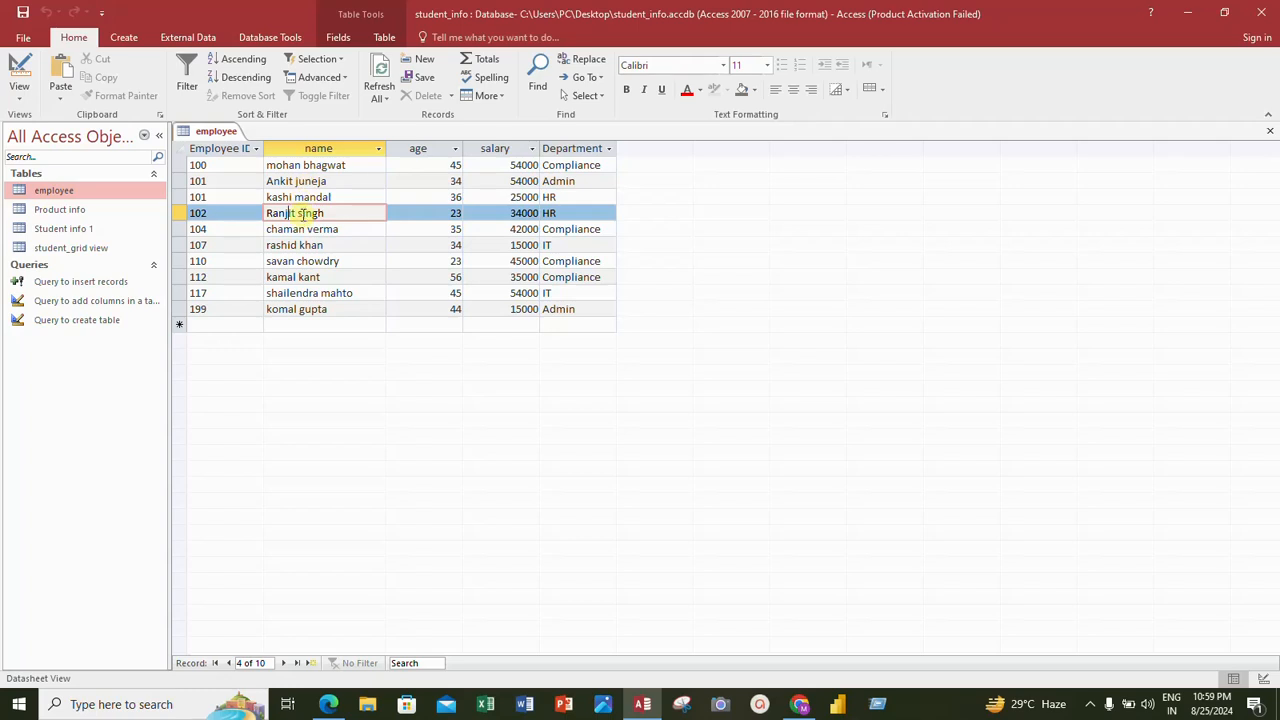
pyautogui.click(237, 59)
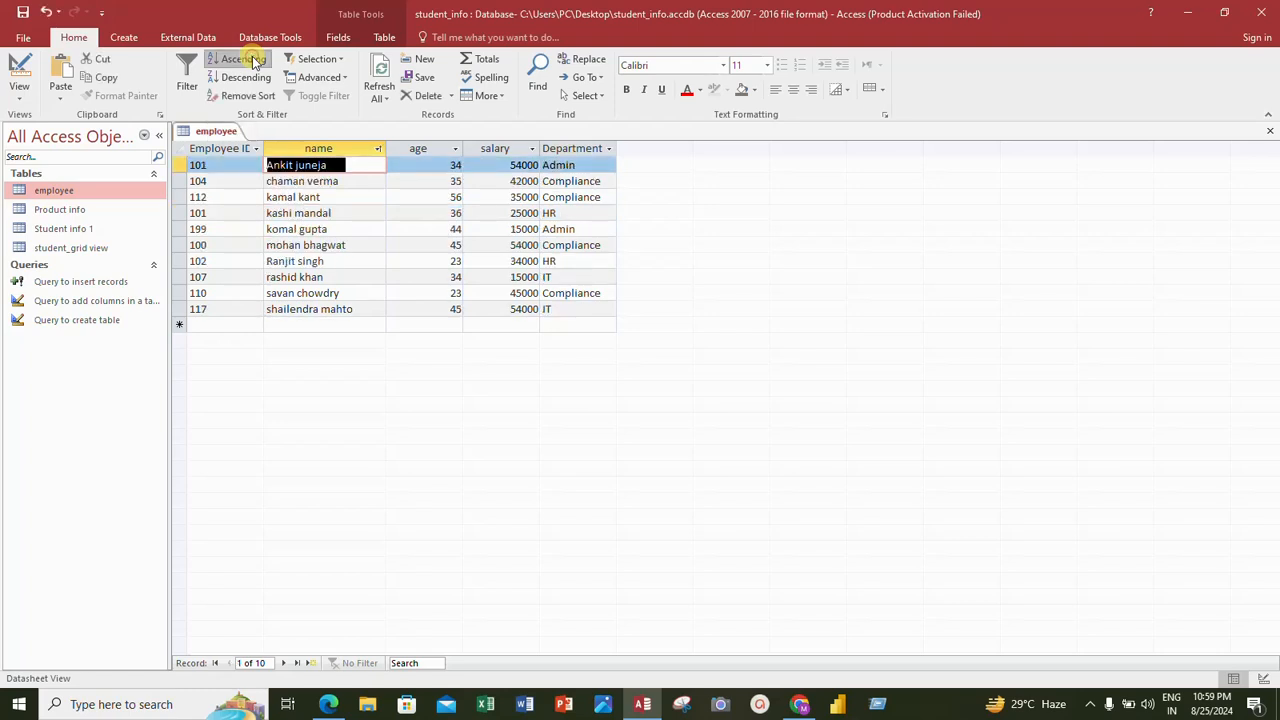
pyautogui.click(296, 278)
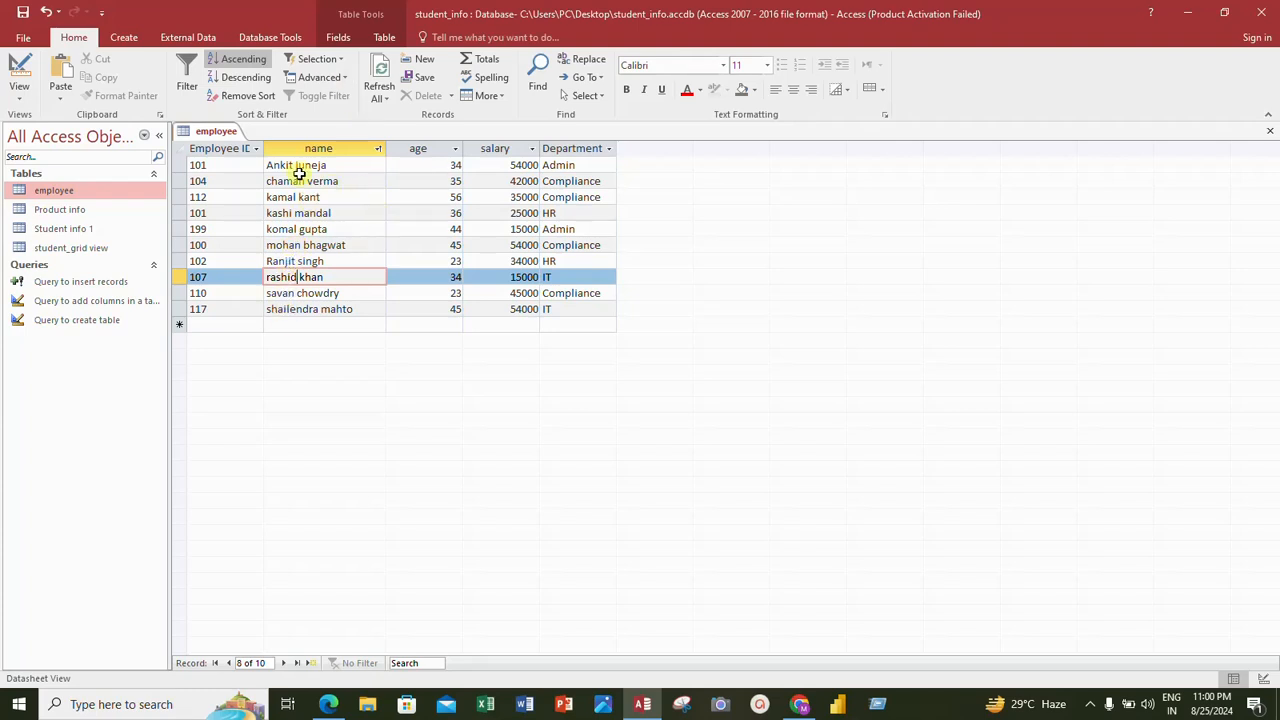
# Sort the employee table by the name column in descending order and check the order of the names
pyautogui.click(305, 213)
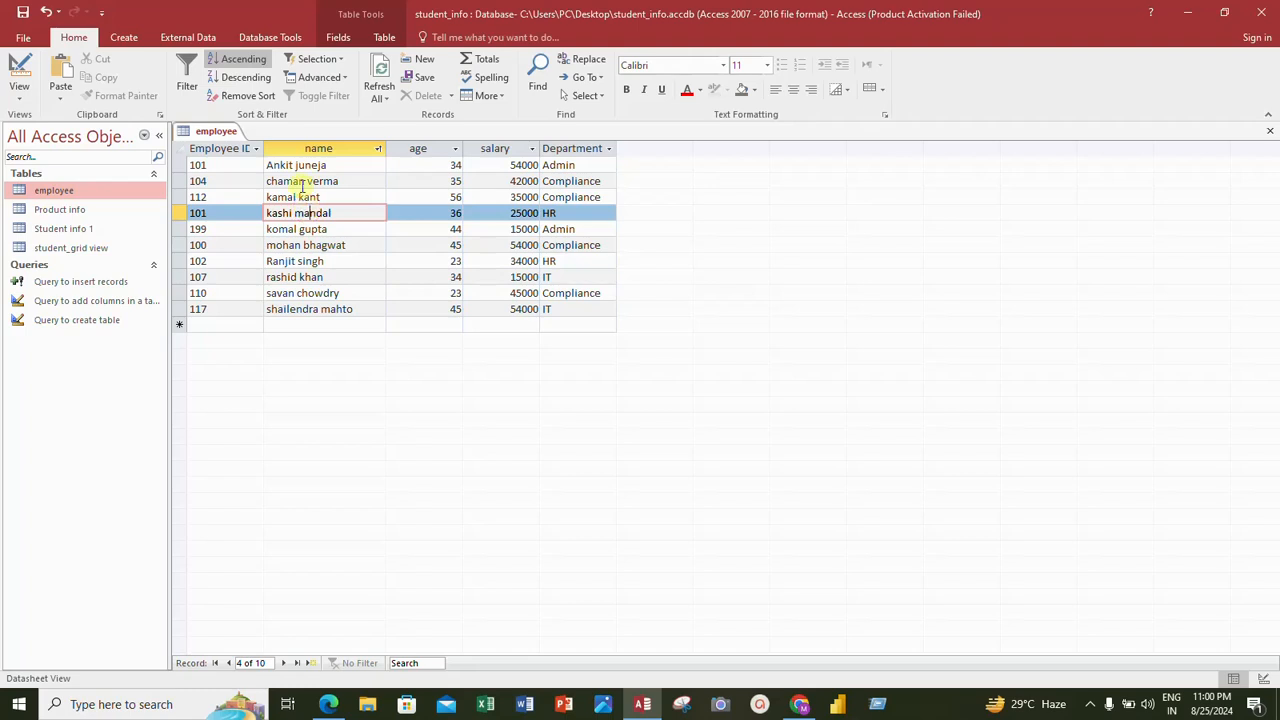
pyautogui.click(246, 78)
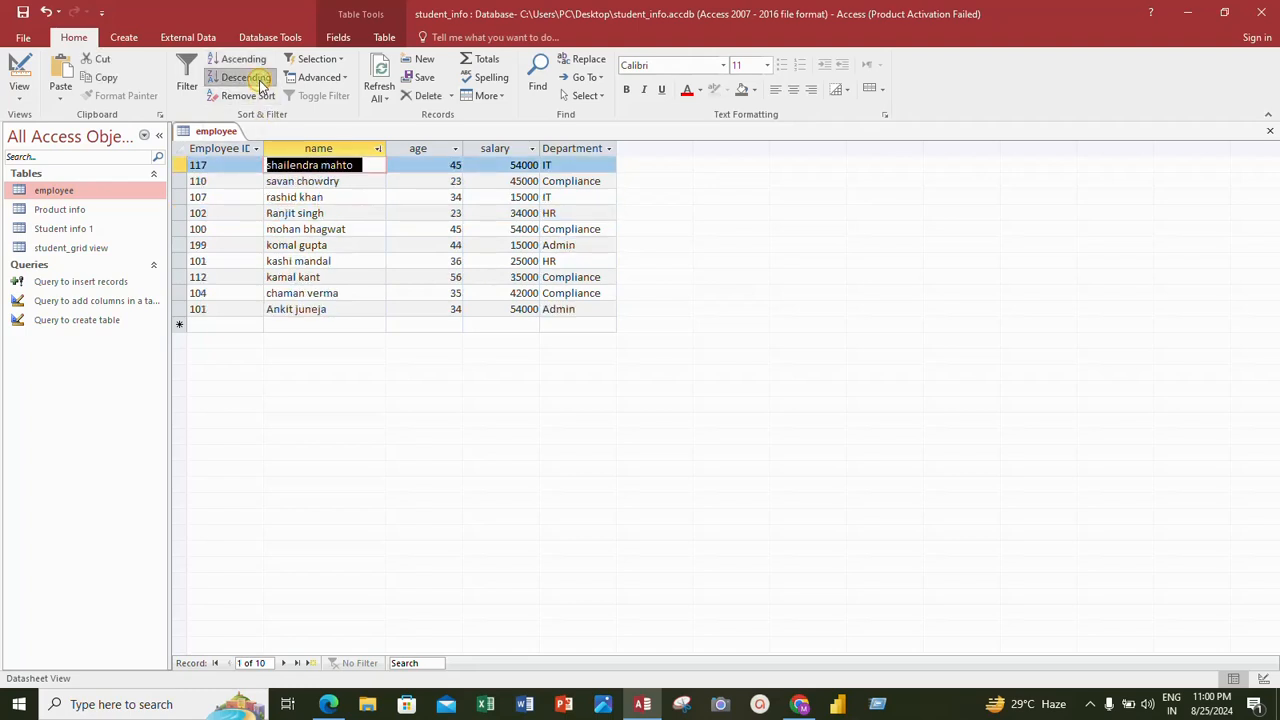
pyautogui.click(322, 213)
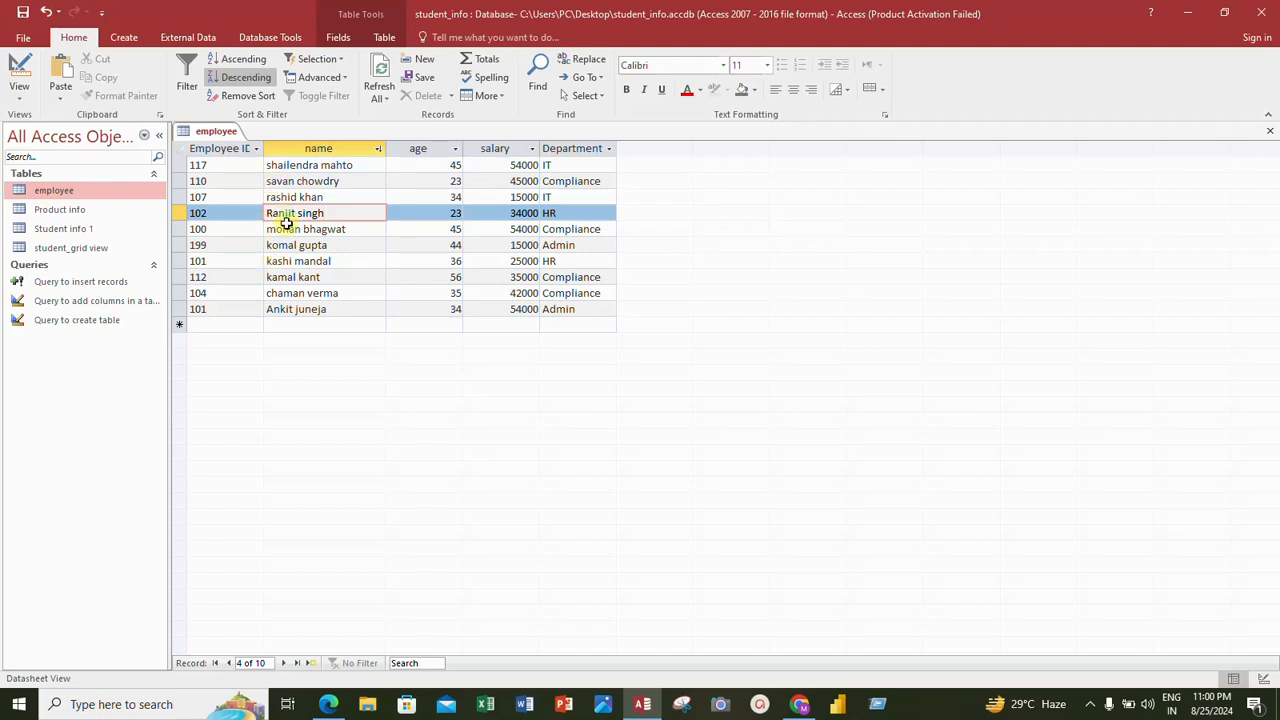
pyautogui.click(294, 309)
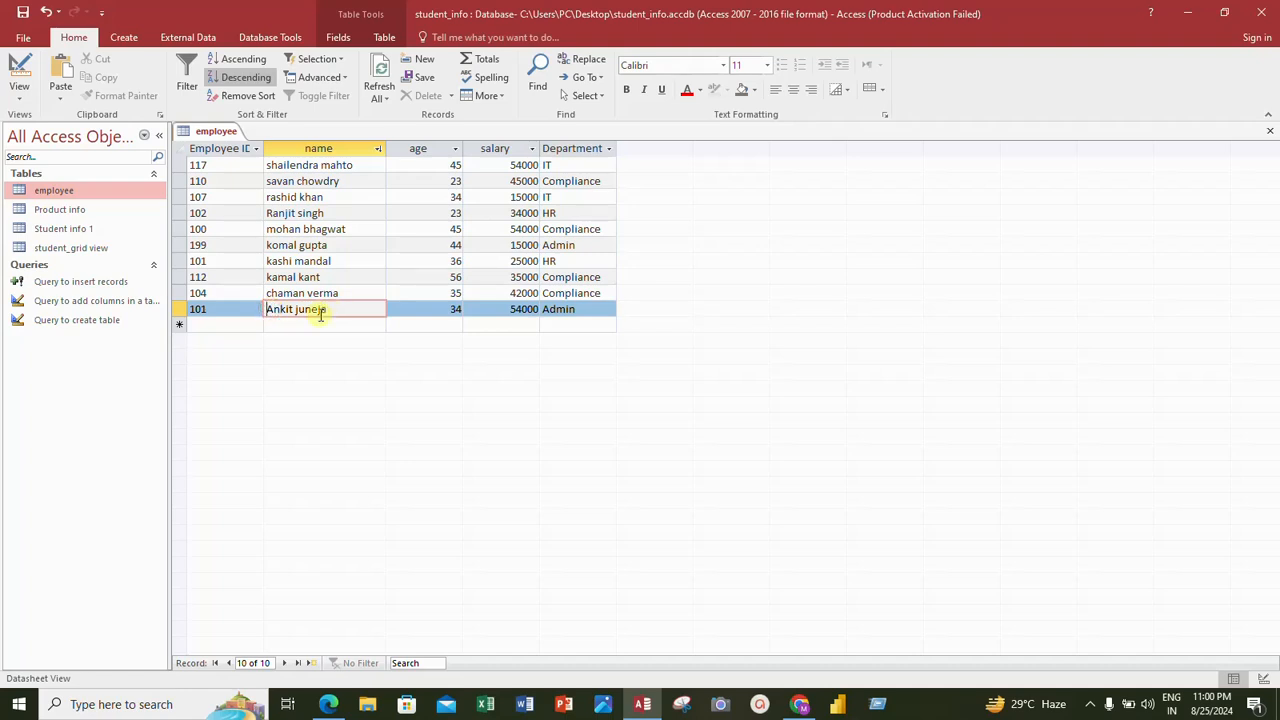
pyautogui.click(332, 181)
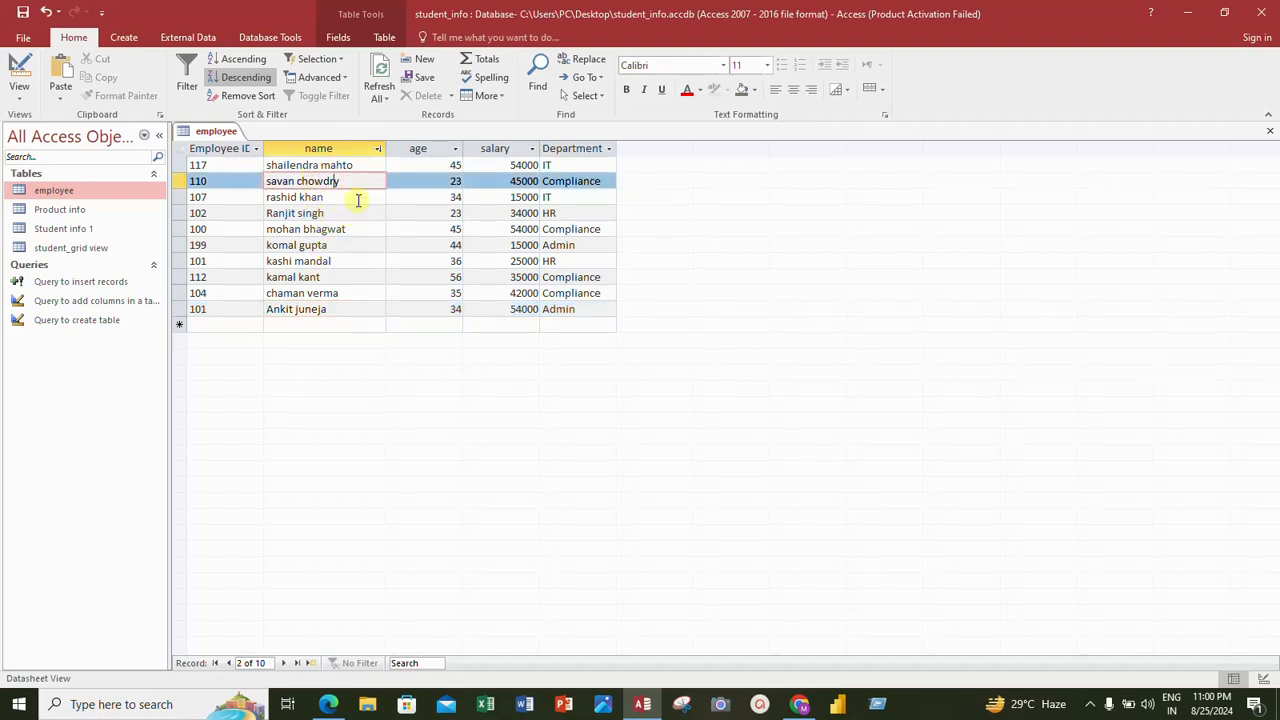
pyautogui.click(314, 213)
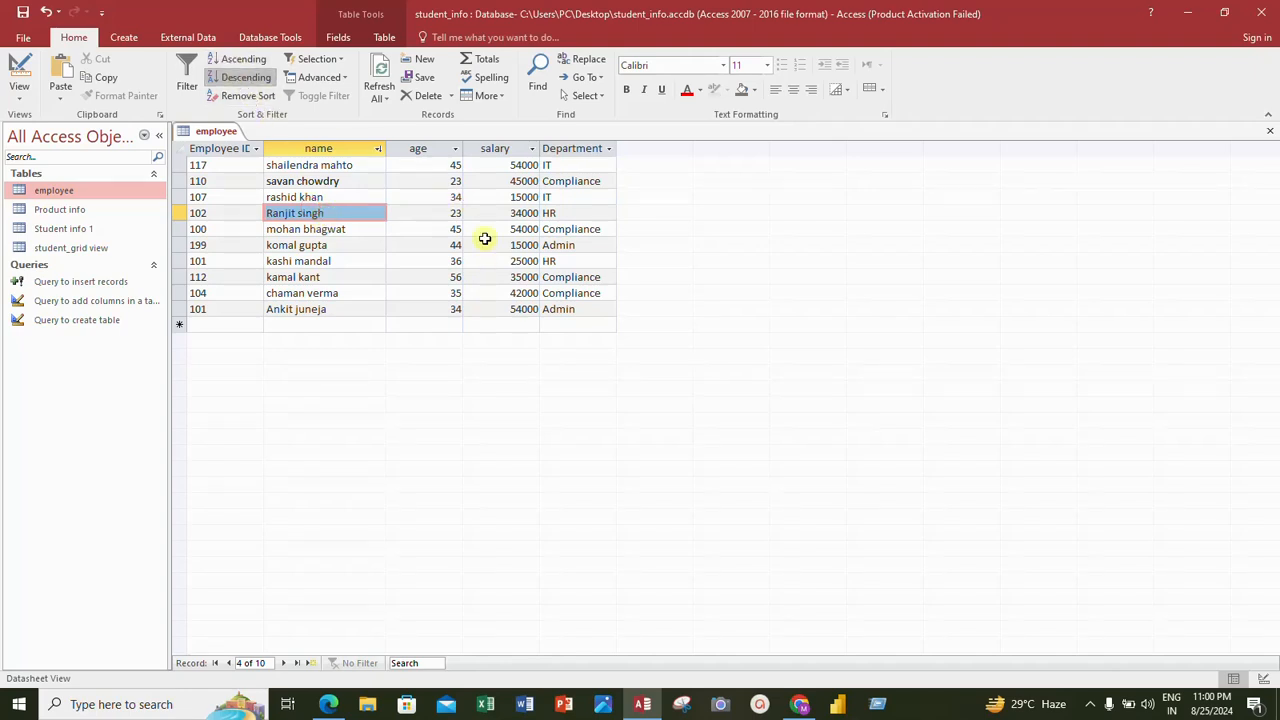
# Sort the employee records by the salary column in ascending order
pyautogui.click(499, 184)
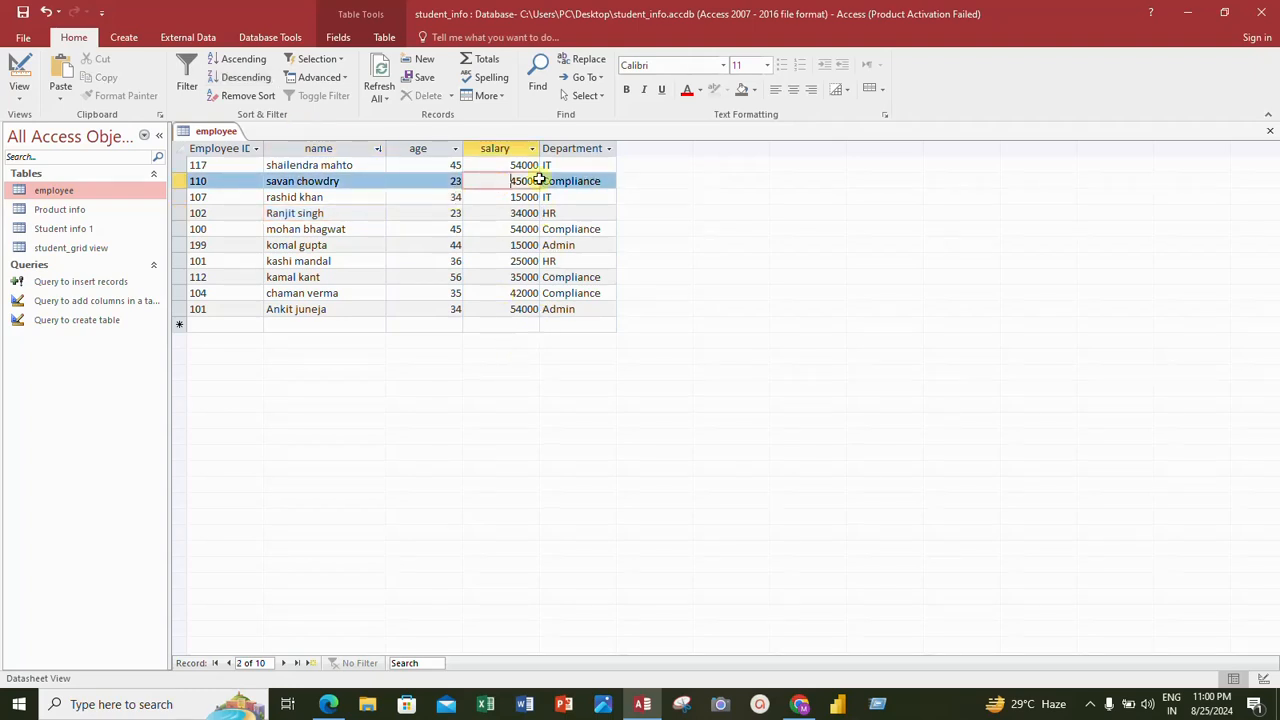
pyautogui.click(240, 60)
pyautogui.click(530, 262)
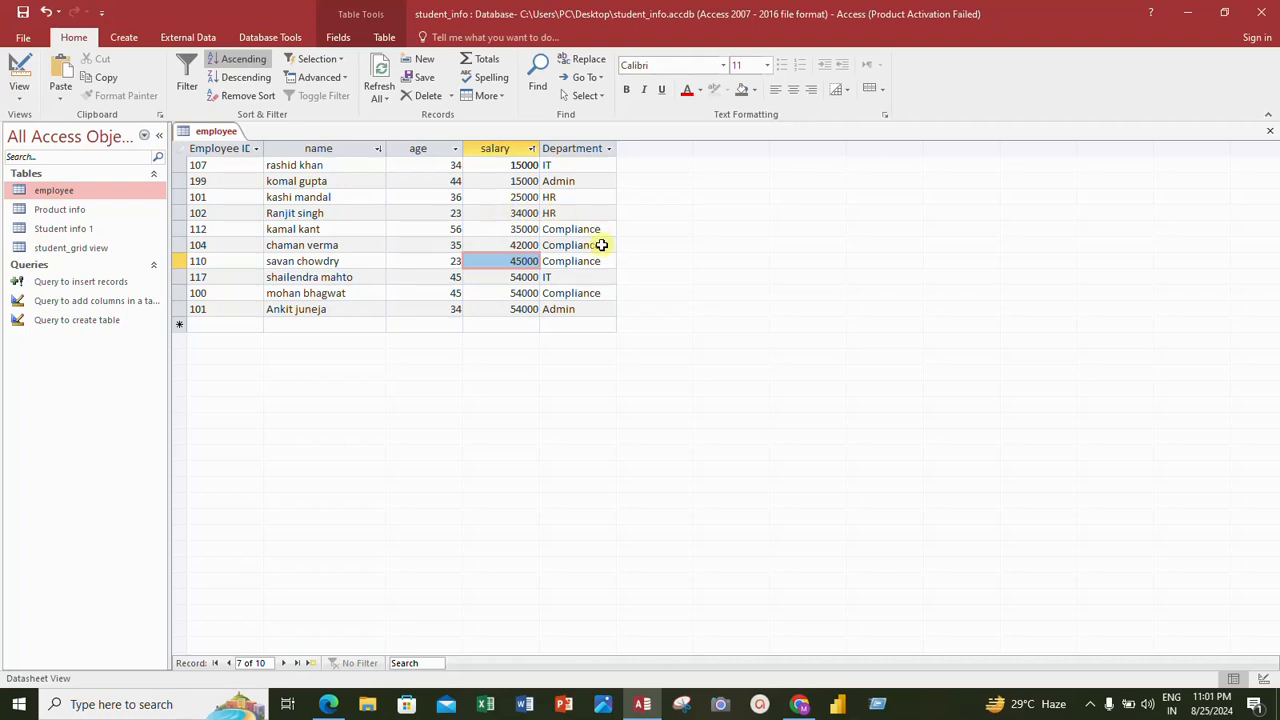
# Sort the employee records by the Department column in ascending order and select the first Compliance record
pyautogui.click(577, 228)
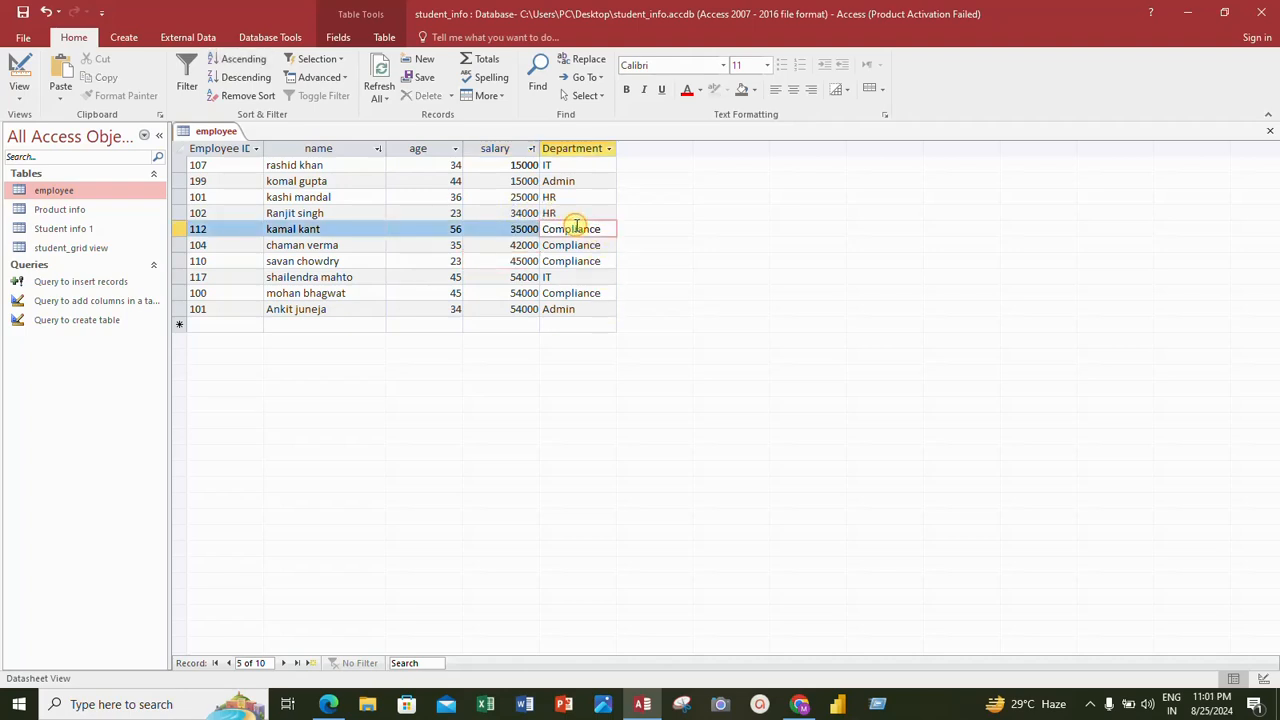
pyautogui.click(240, 62)
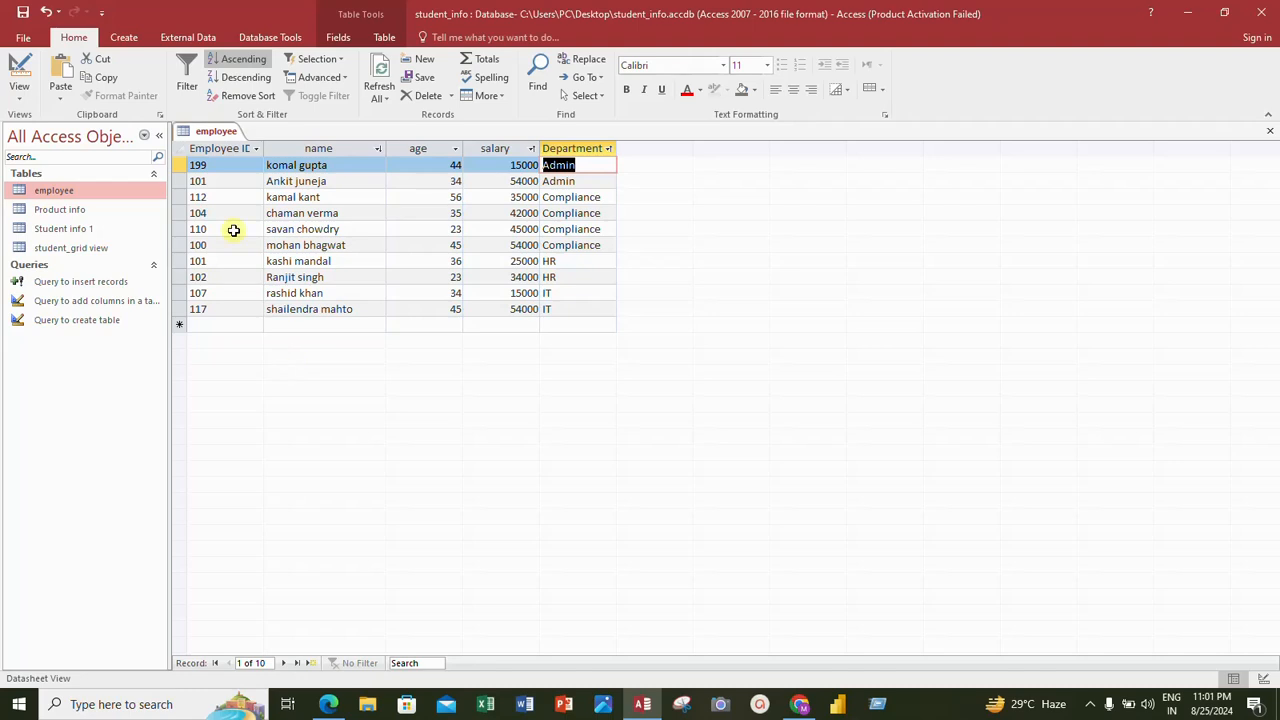
pyautogui.click(180, 196)
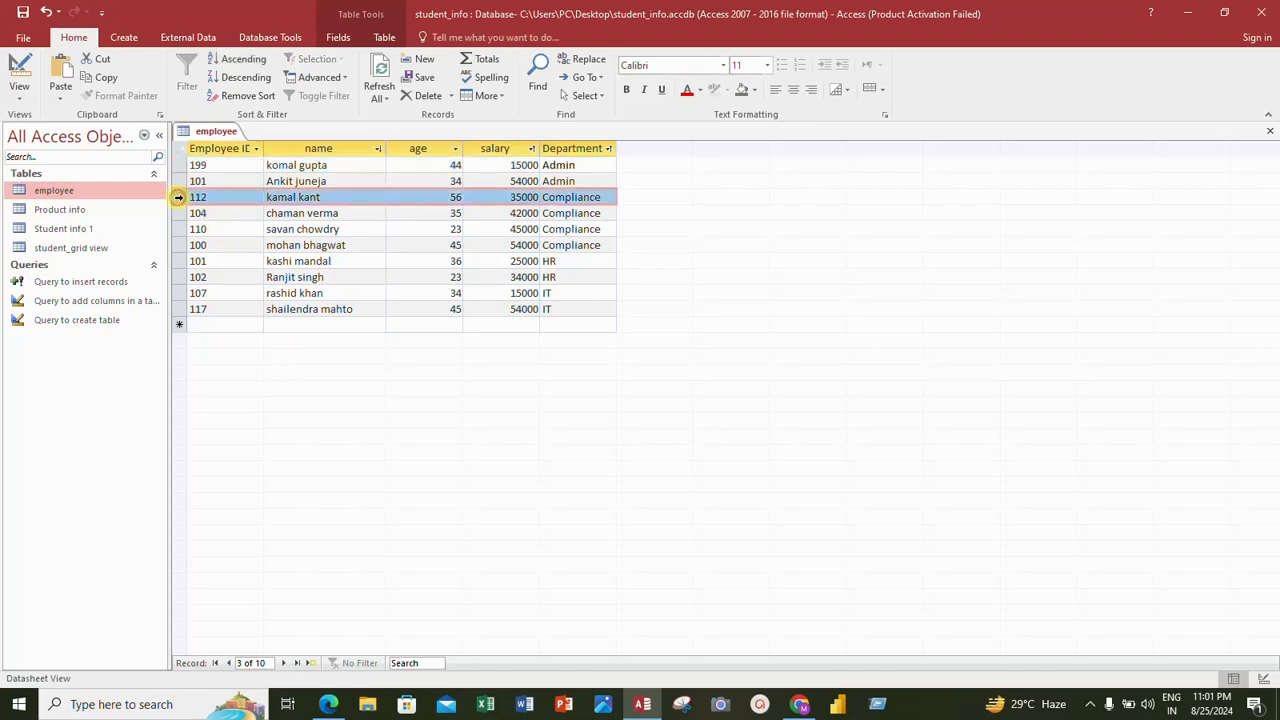
# Remove all applied sorts from the employee table
pyautogui.rightClick(320, 196)
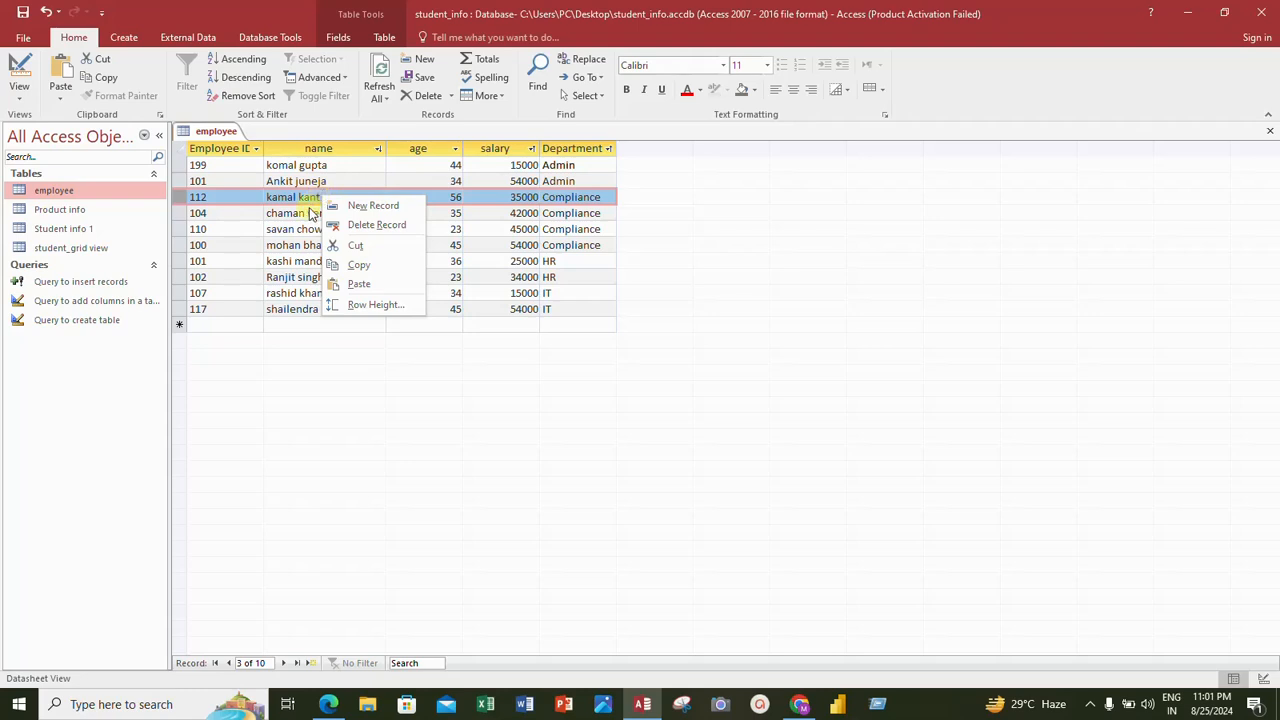
pyautogui.press('Escape')
pyautogui.click(297, 229)
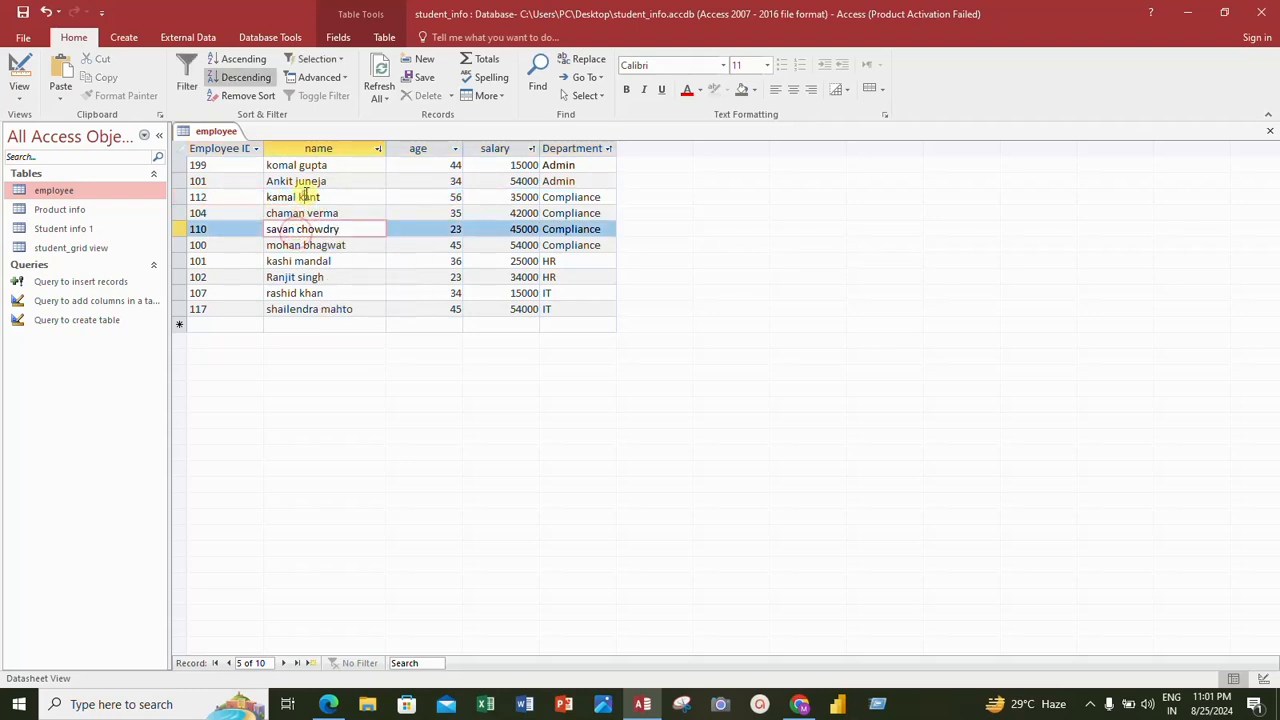
pyautogui.click(298, 197)
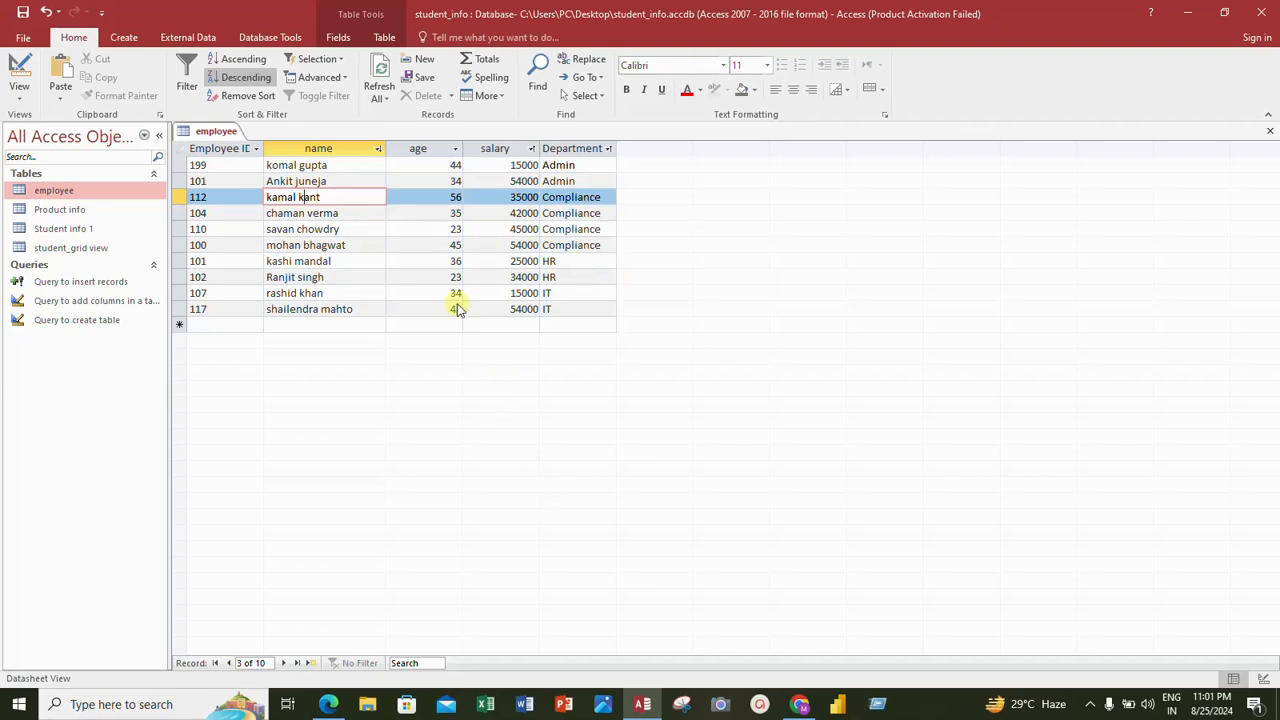
pyautogui.click(247, 96)
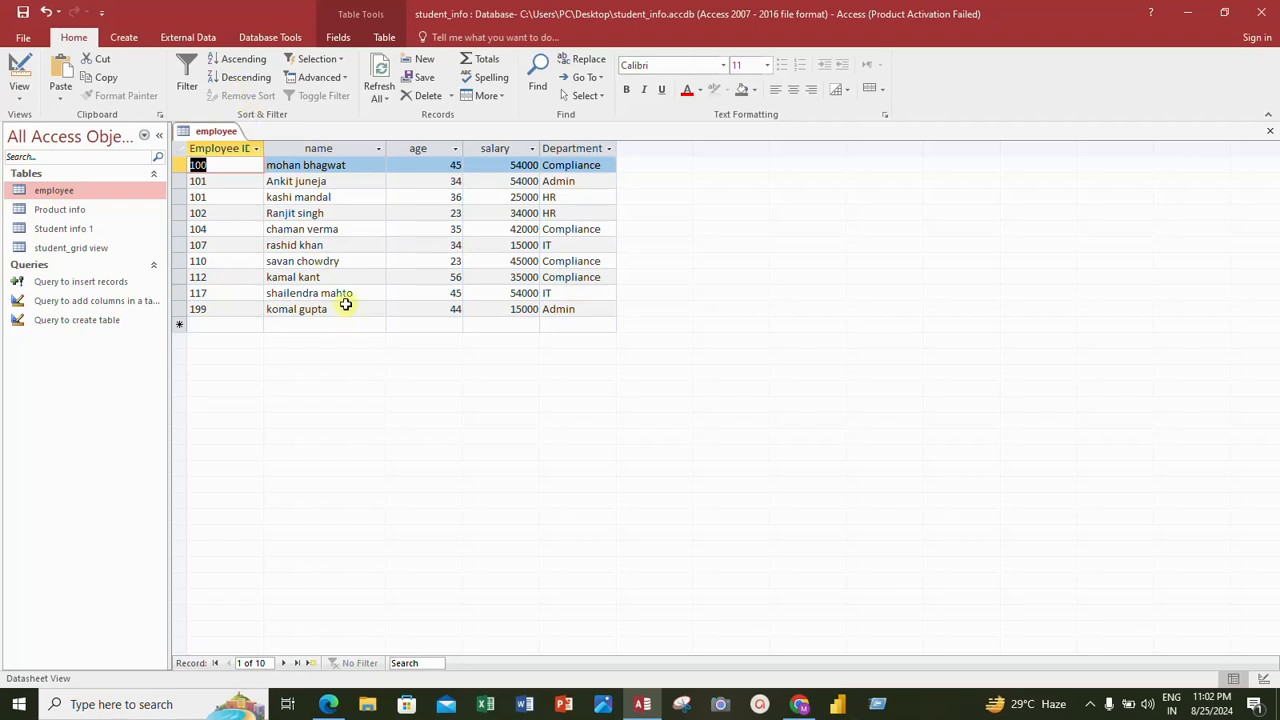
# Sort the employee records by the age column from largest to smallest and clear that sort again
pyautogui.click(297, 213)
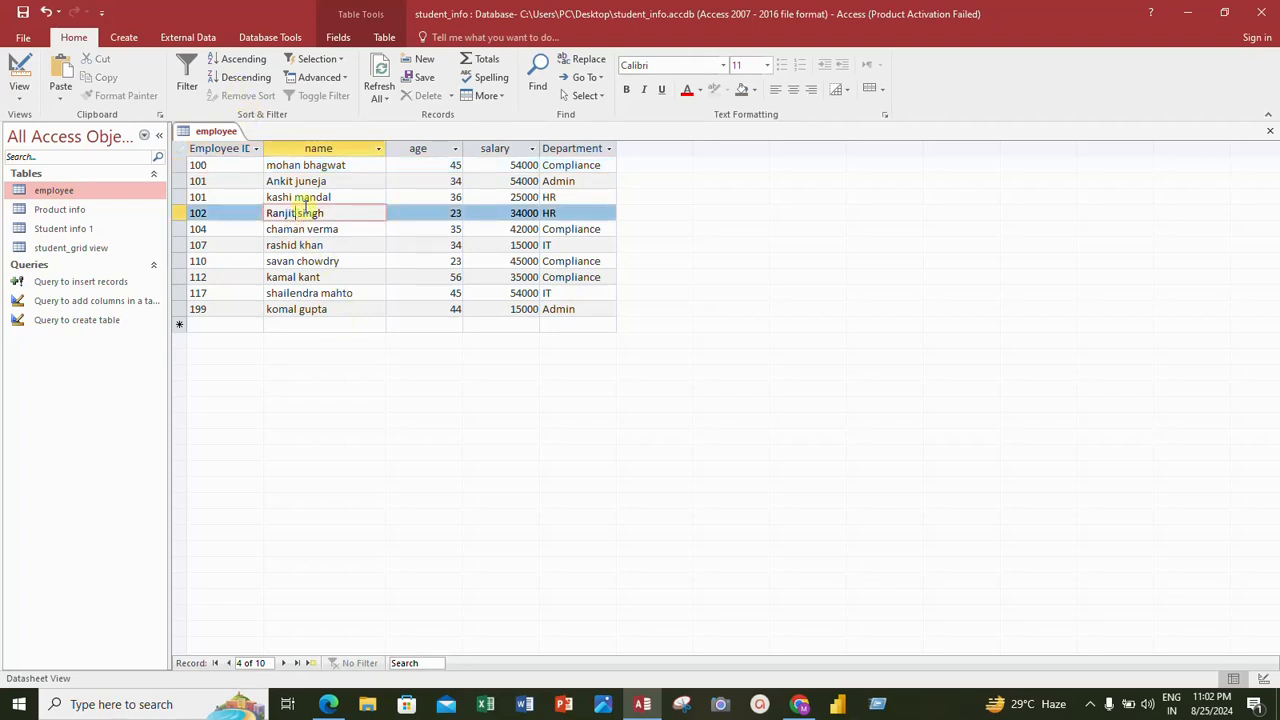
pyautogui.click(438, 213)
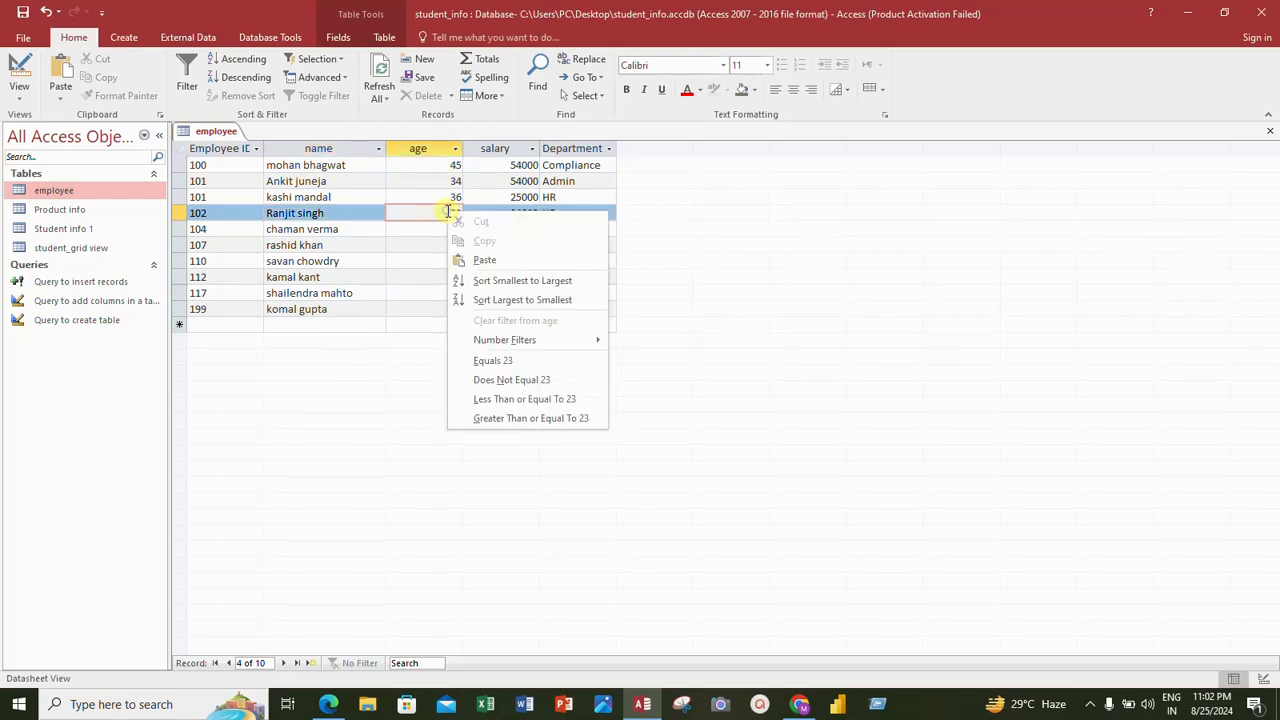
pyautogui.click(524, 304)
pyautogui.click(442, 264)
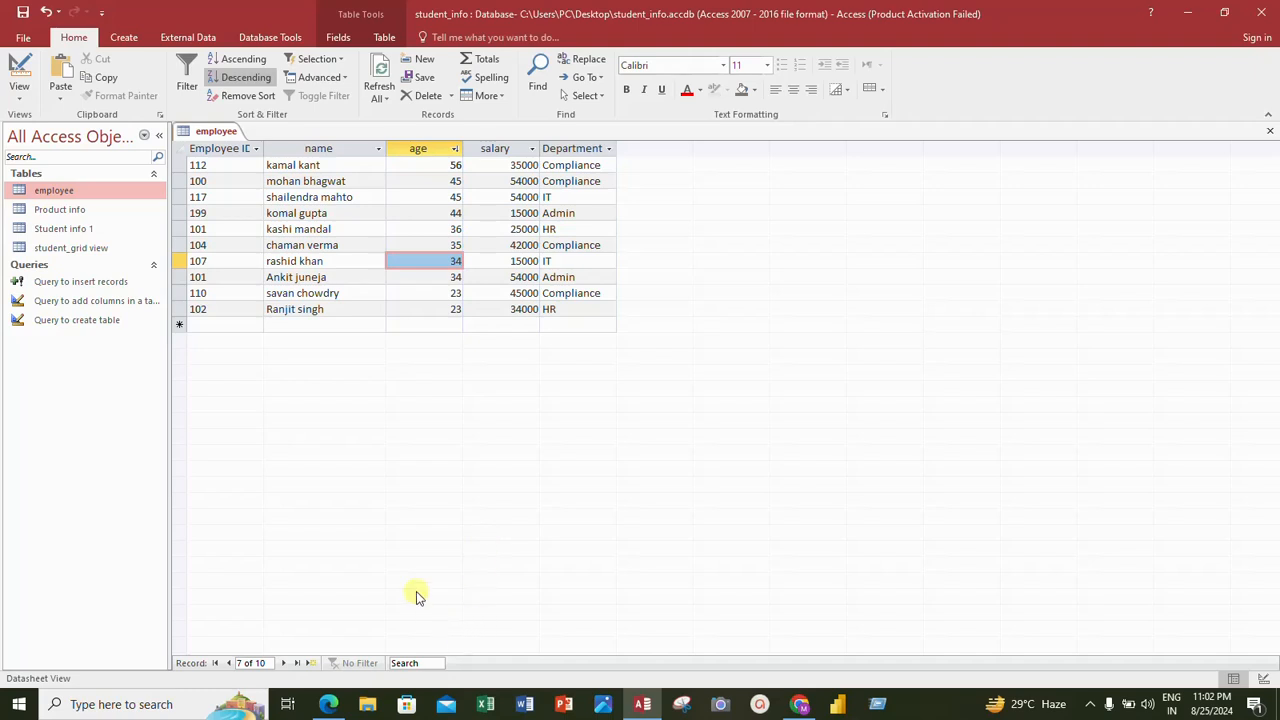
pyautogui.click(231, 97)
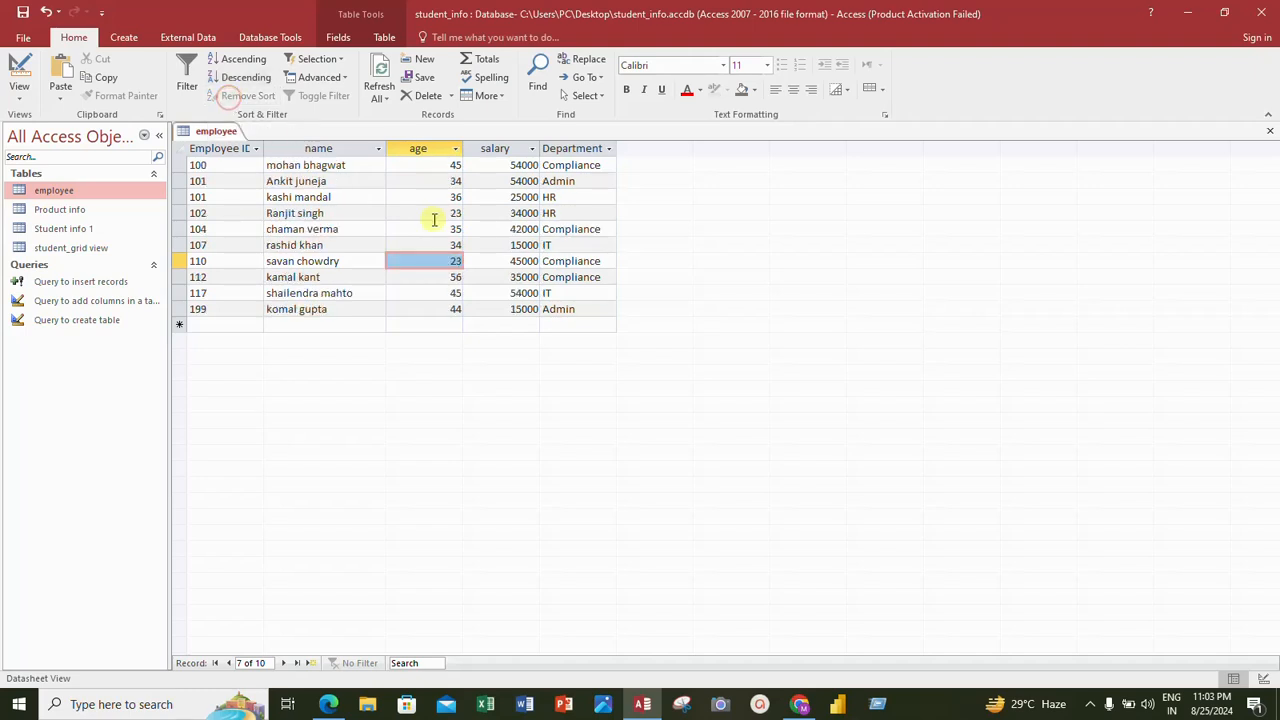